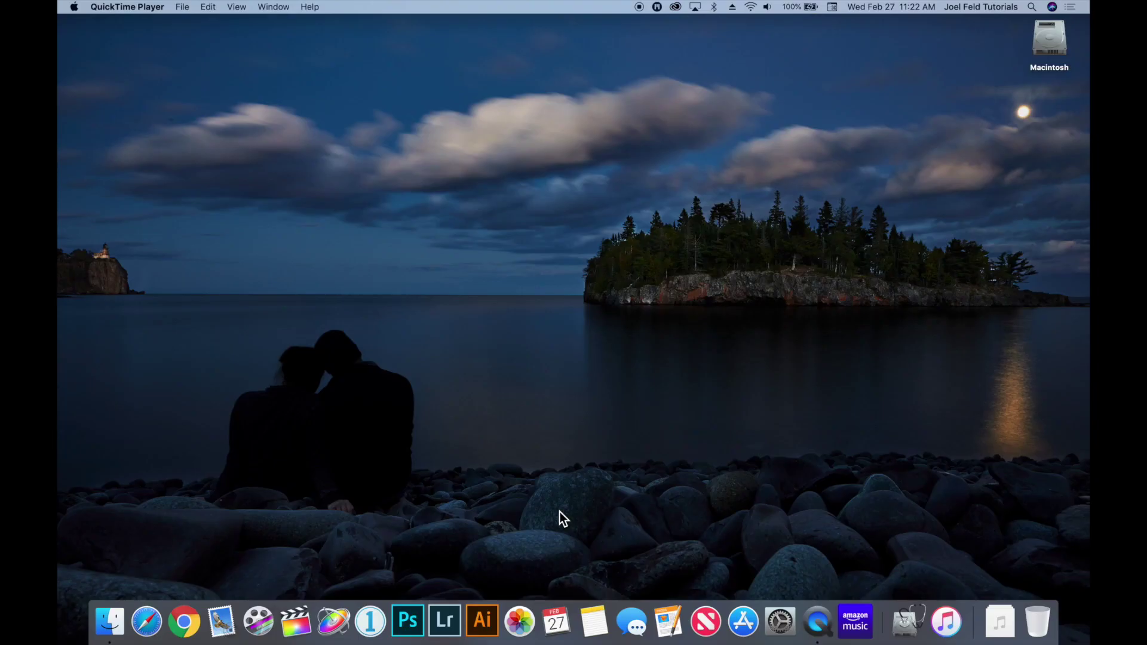
Step: Launch Photos from the Dock to open the library's Moments view
{"action": "left_click", "coordinate": [523, 614]}
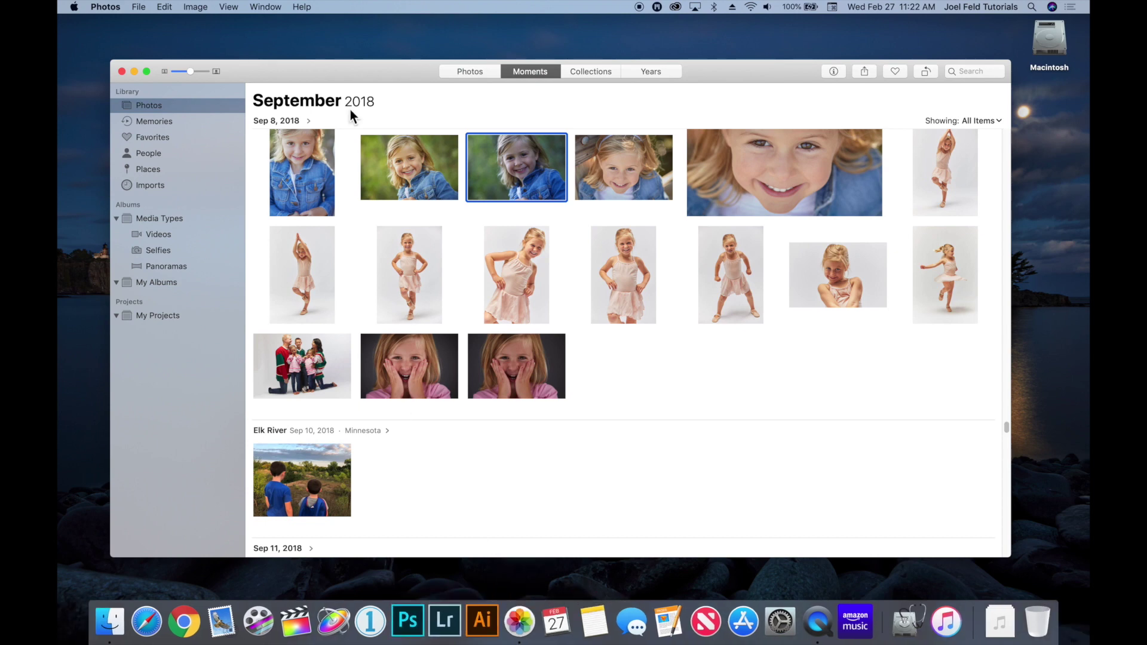
Step: Nudge the Photos window left and scroll back from September 2018 to the summer moments
{"action": "left_click_drag", "start_coordinate": [336, 76], "coordinate": [313, 74]}
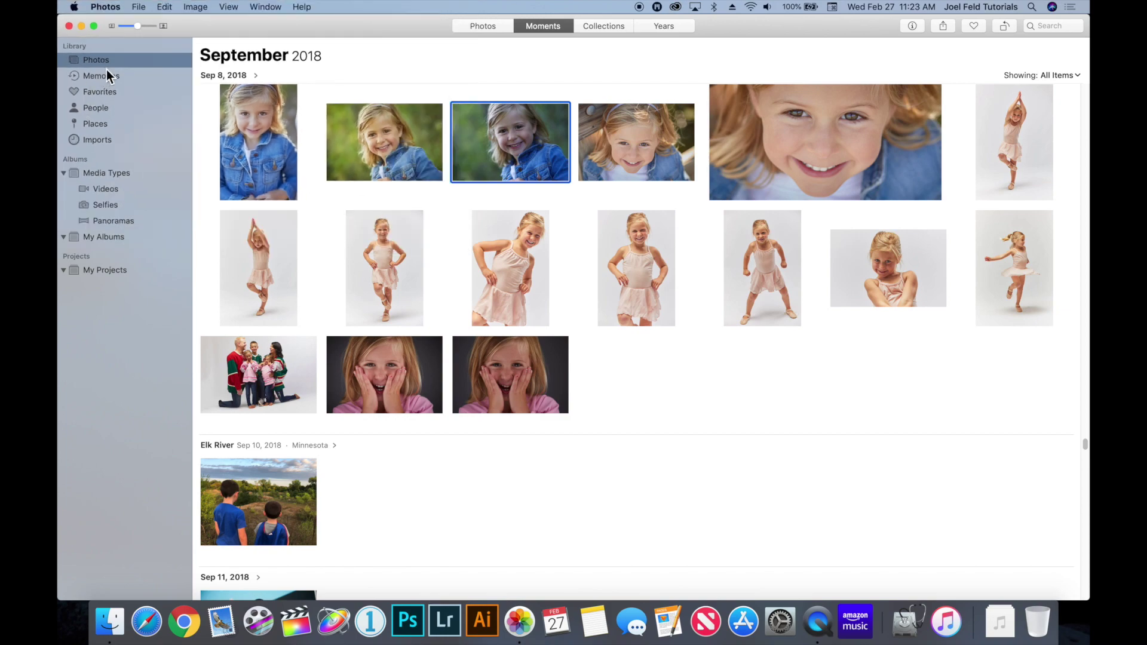
{"action": "scroll", "coordinate": [360, 169], "scroll_direction": "up", "scroll_amount": 20}
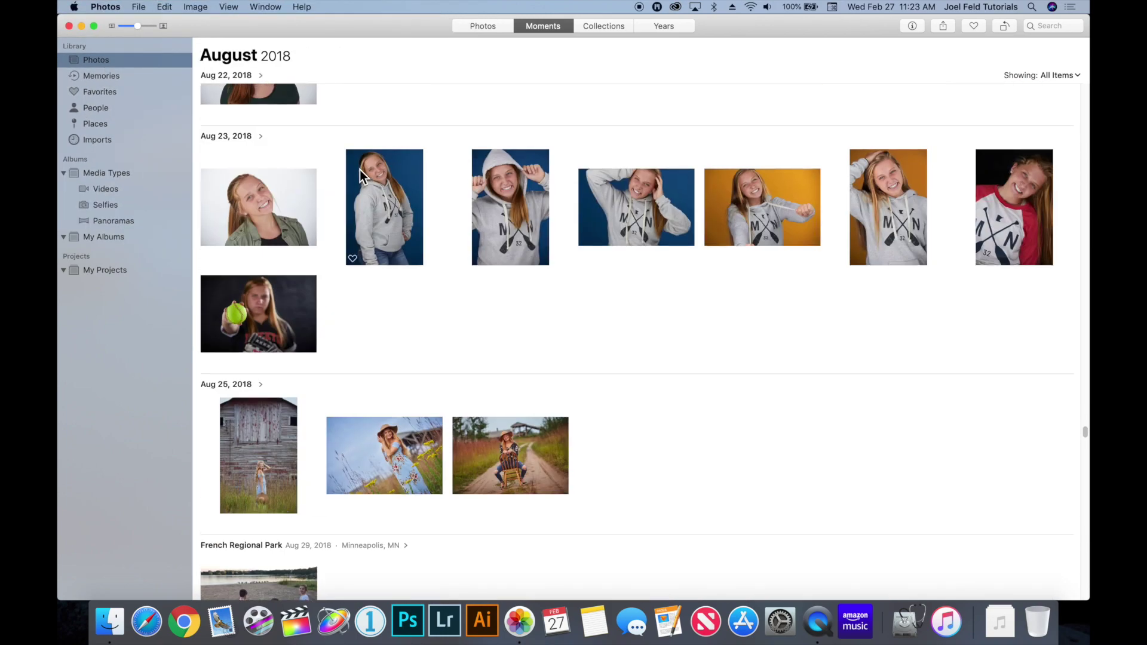
{"action": "scroll", "coordinate": [360, 169], "scroll_direction": "up", "scroll_amount": 15}
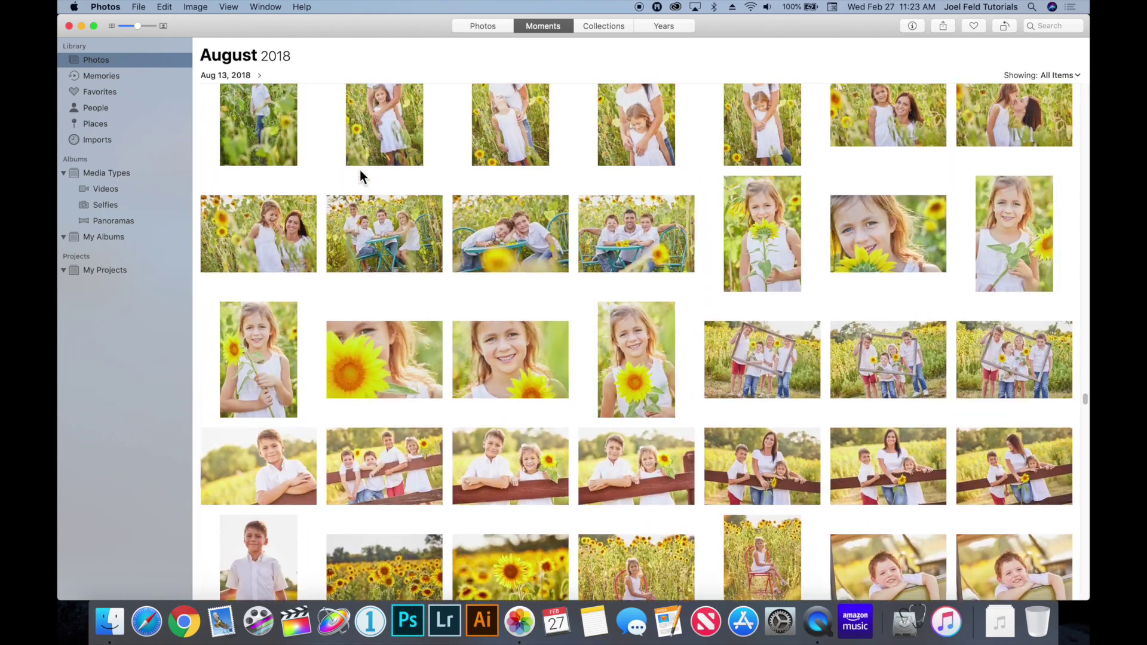
{"action": "scroll", "coordinate": [359, 170], "scroll_direction": "up", "scroll_amount": 20}
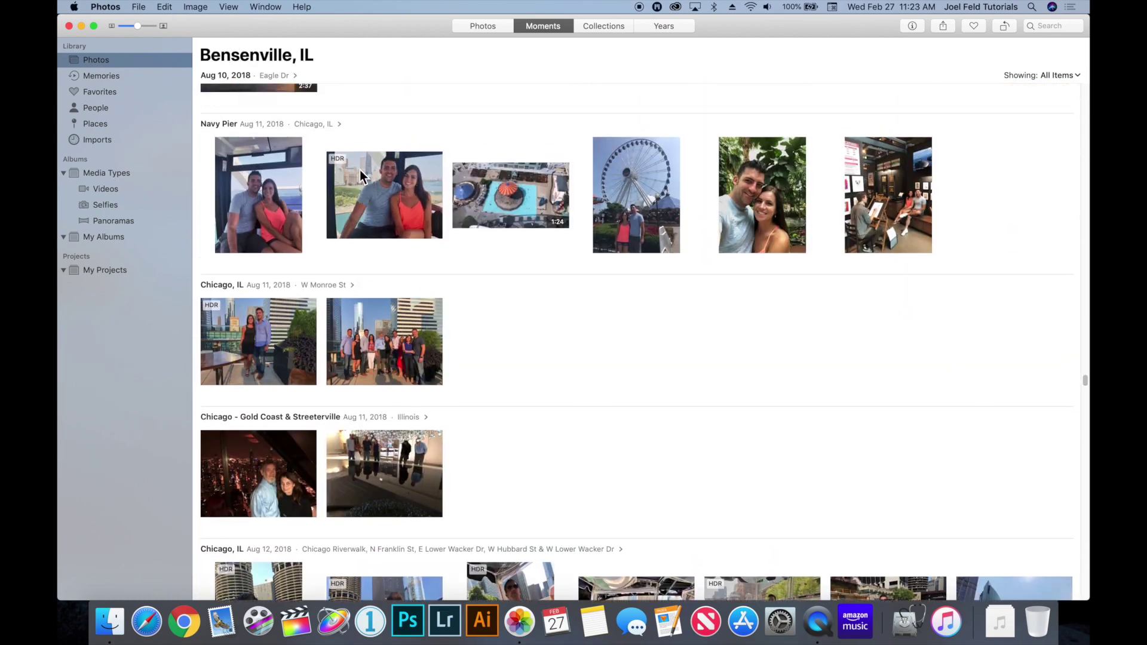
{"action": "scroll", "coordinate": [360, 169], "scroll_direction": "up", "scroll_amount": 20}
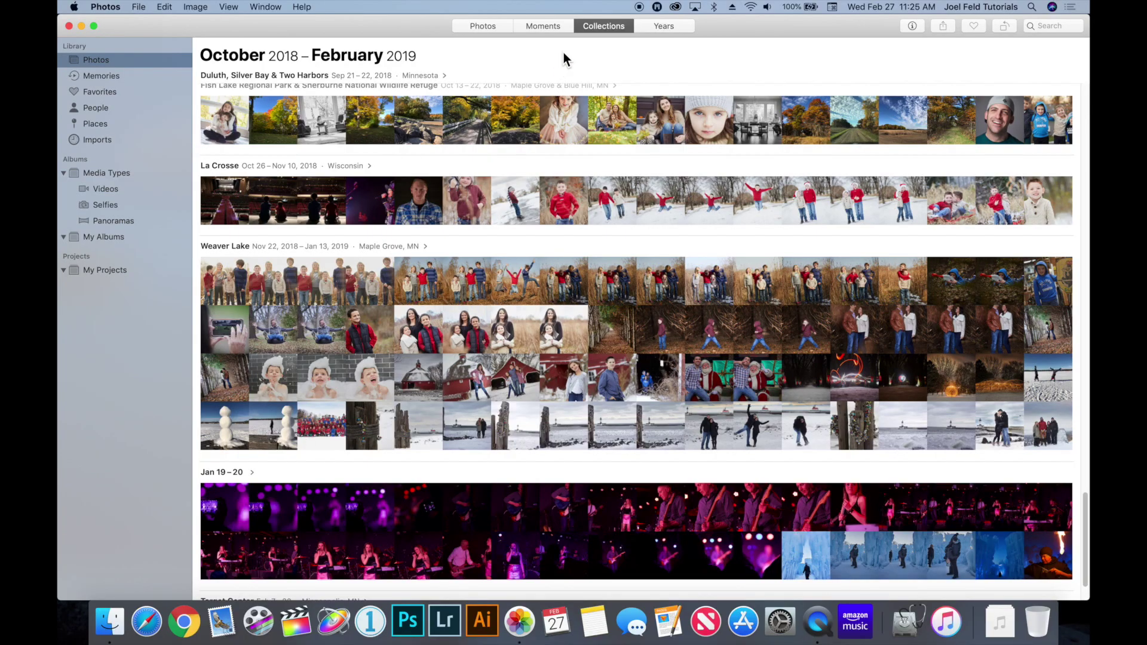
Step: Switch from Moments to the Photos view showing all 754 items in one grid
{"action": "left_click", "coordinate": [543, 26]}
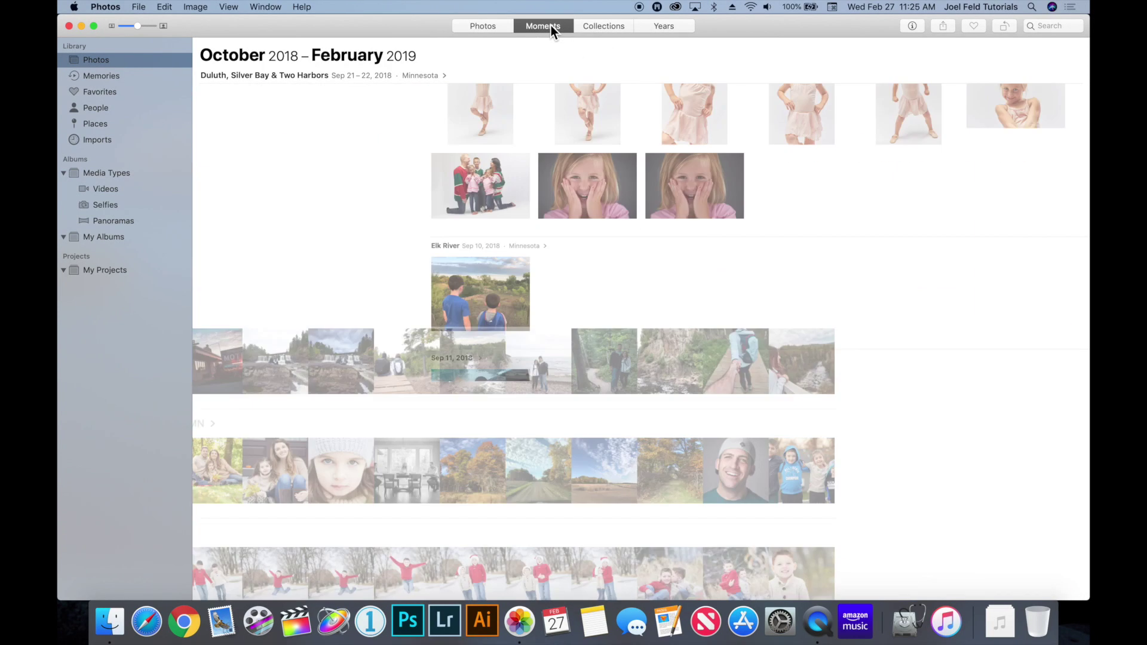
{"action": "scroll", "coordinate": [513, 240], "scroll_direction": "up", "scroll_amount": 5}
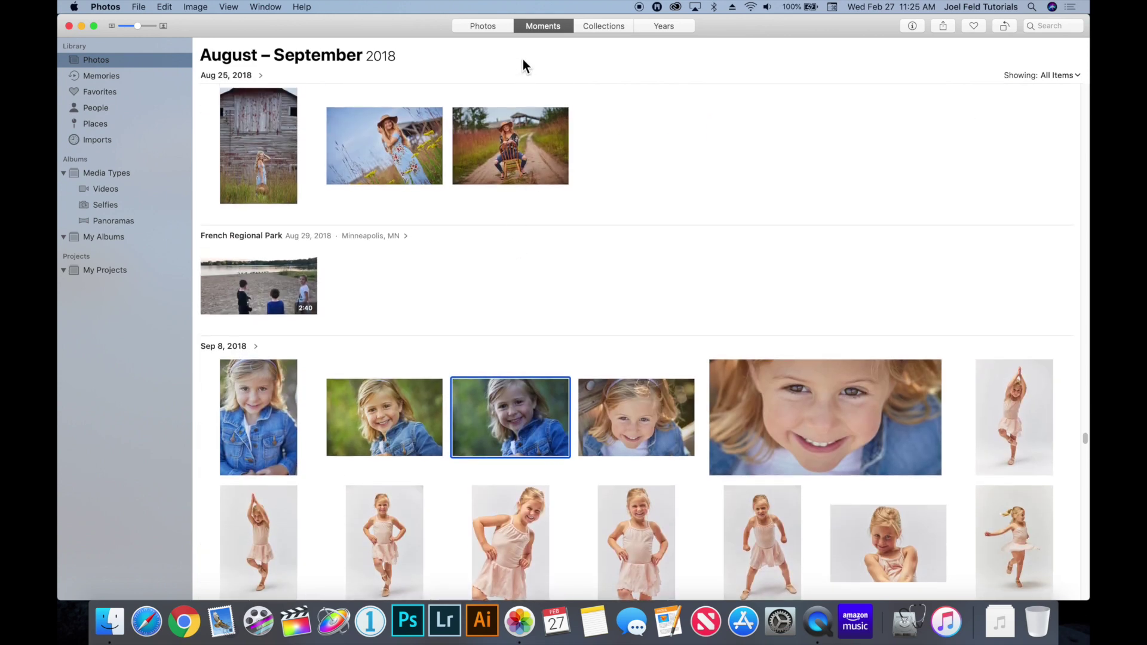
{"action": "left_click", "coordinate": [491, 28]}
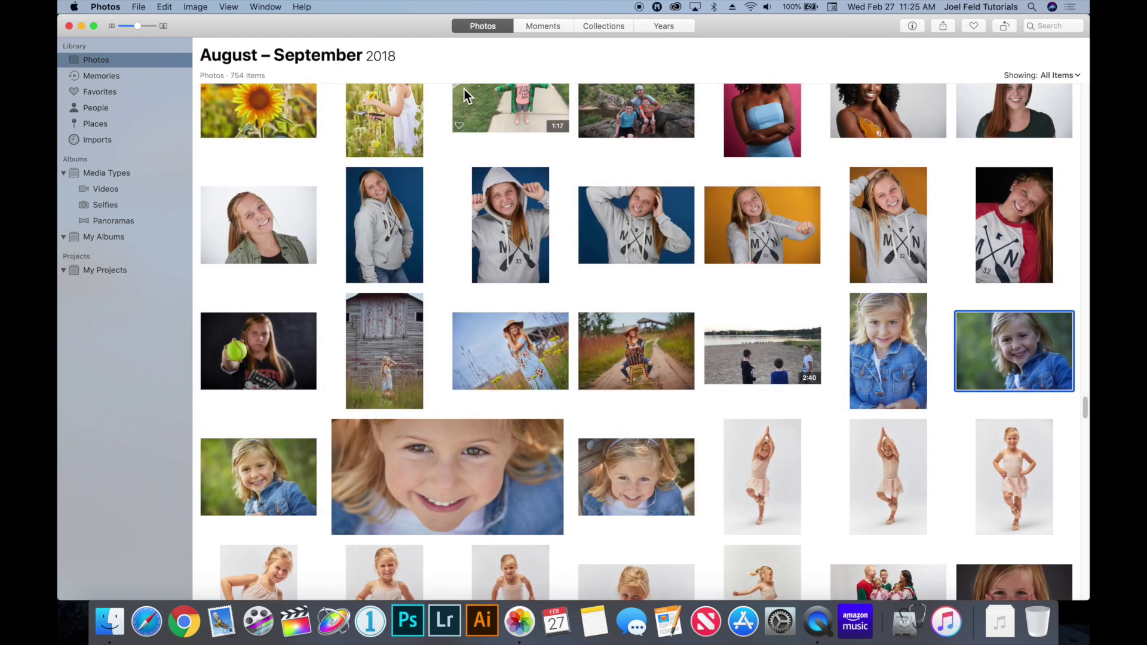
{"action": "mouse_move", "coordinate": [465, 89]}
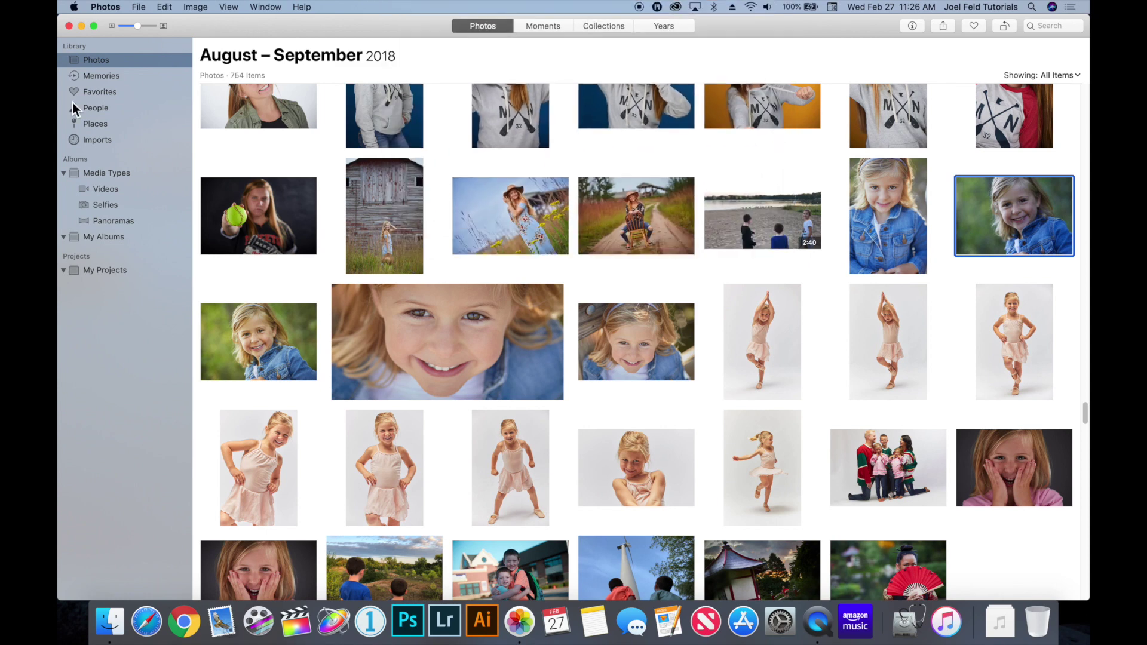
Step: Open the Best of the Year 2018 memory from Memories and scroll through its photos
{"action": "left_click", "coordinate": [91, 77]}
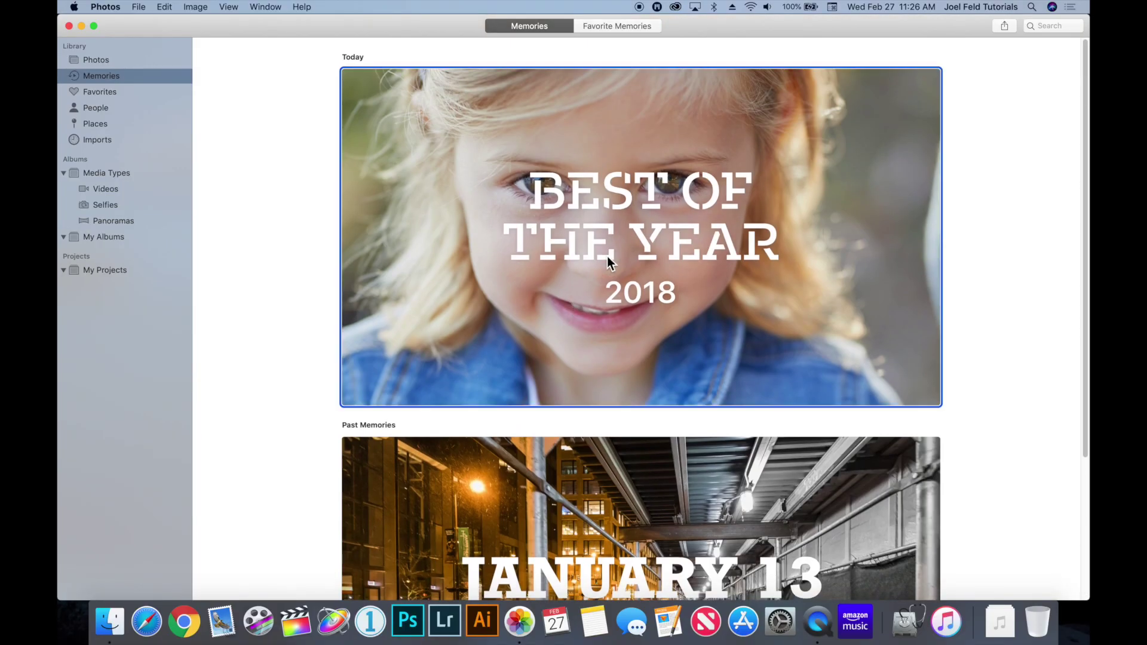
{"action": "double_click", "coordinate": [606, 257]}
{"action": "scroll", "coordinate": [649, 287], "scroll_direction": "down", "scroll_amount": 10}
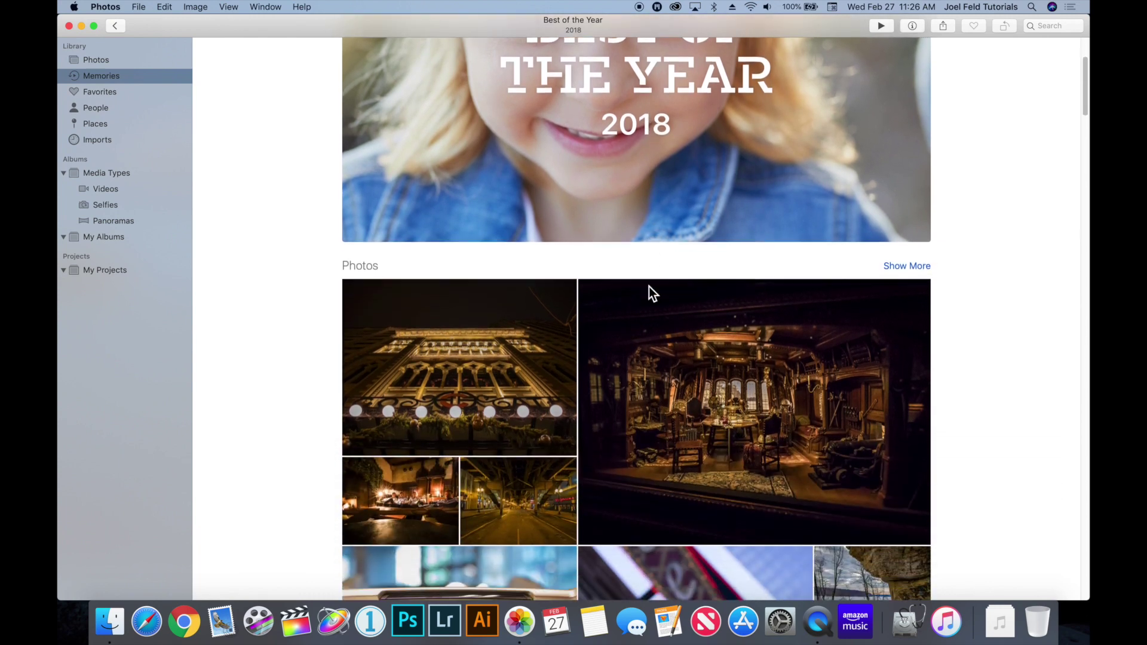
{"action": "scroll", "coordinate": [649, 286], "scroll_direction": "down", "scroll_amount": 6}
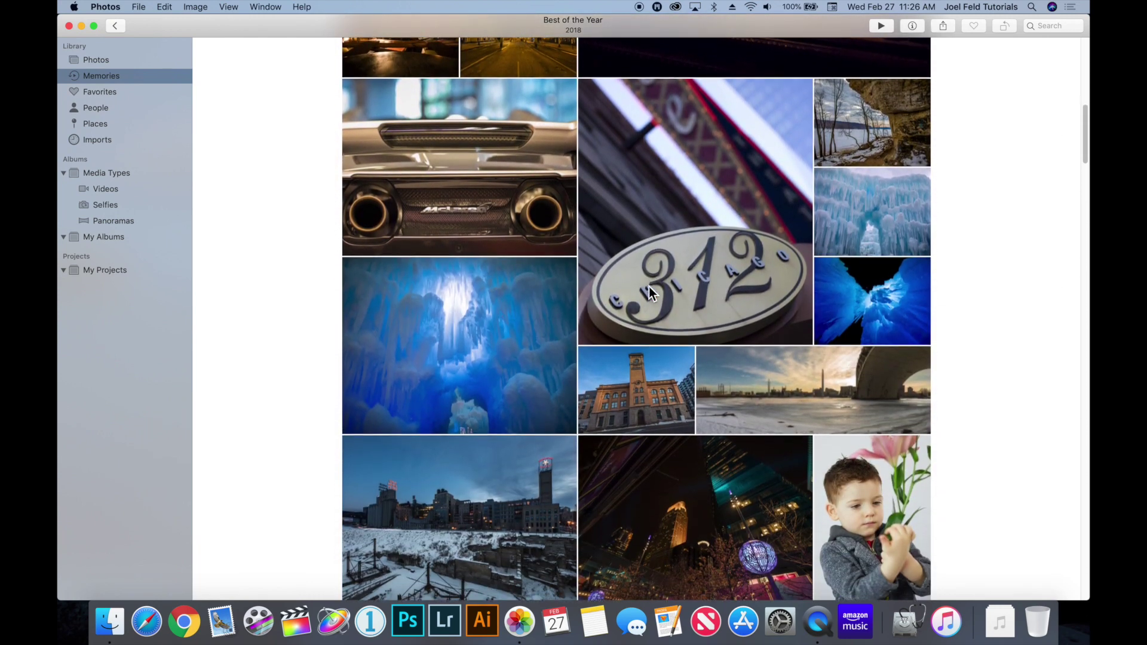
{"action": "scroll", "coordinate": [649, 287], "scroll_direction": "down", "scroll_amount": 5}
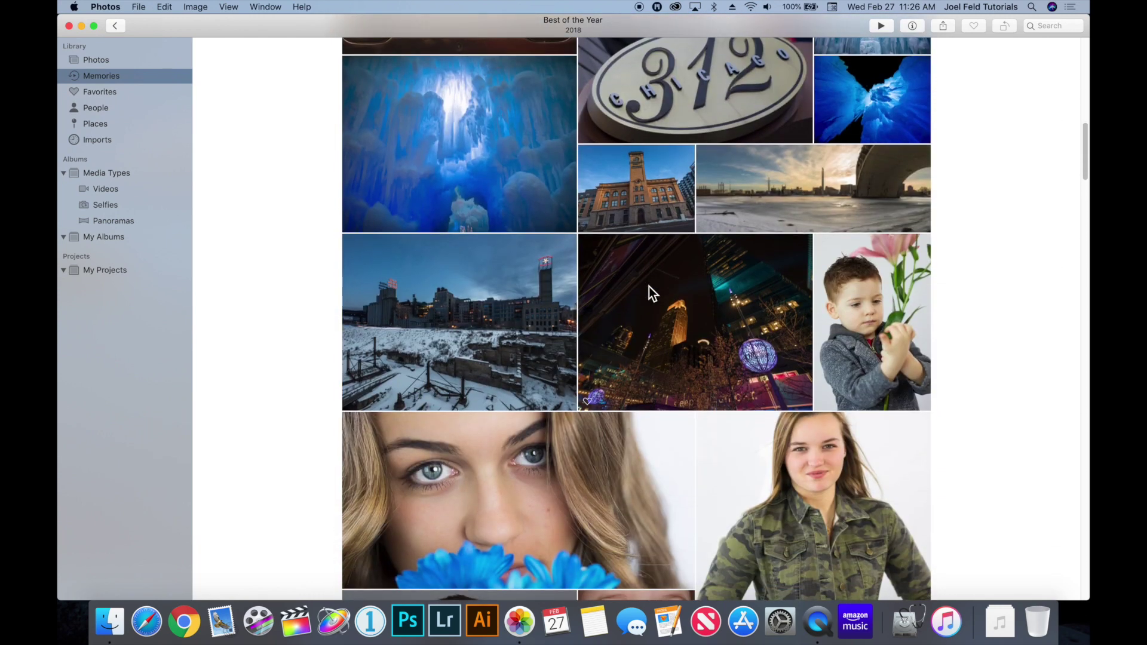
{"action": "scroll", "coordinate": [650, 285], "scroll_direction": "up", "scroll_amount": 10}
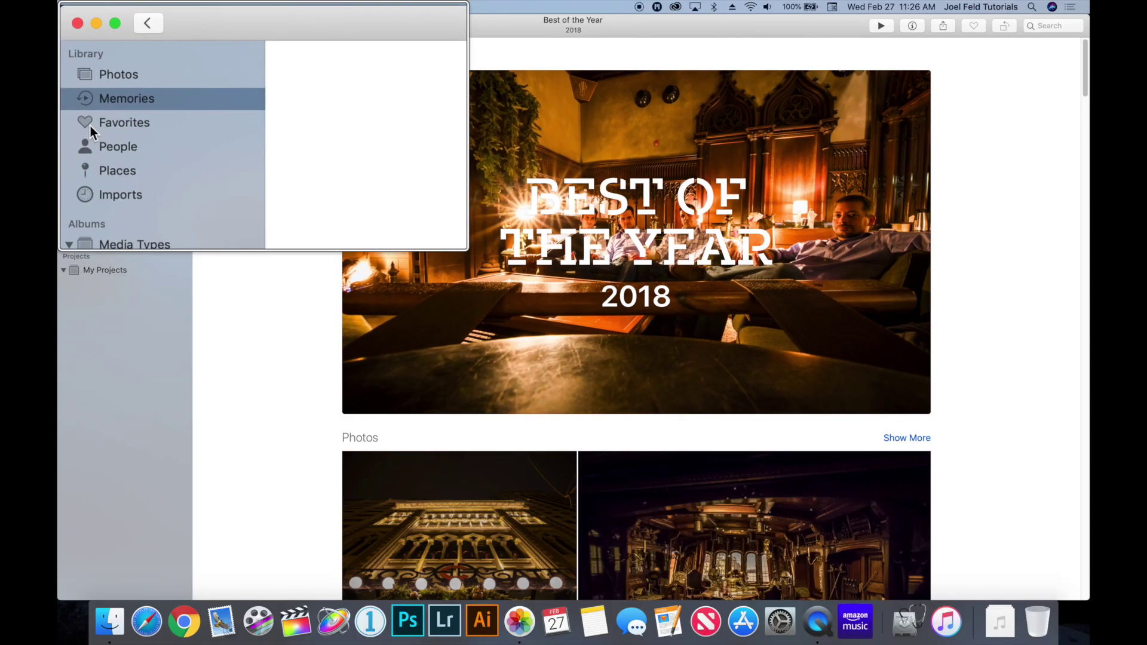
Step: Heart the softball portrait, then confirm Favorites now holds 37 photos
{"action": "left_click", "coordinate": [104, 128]}
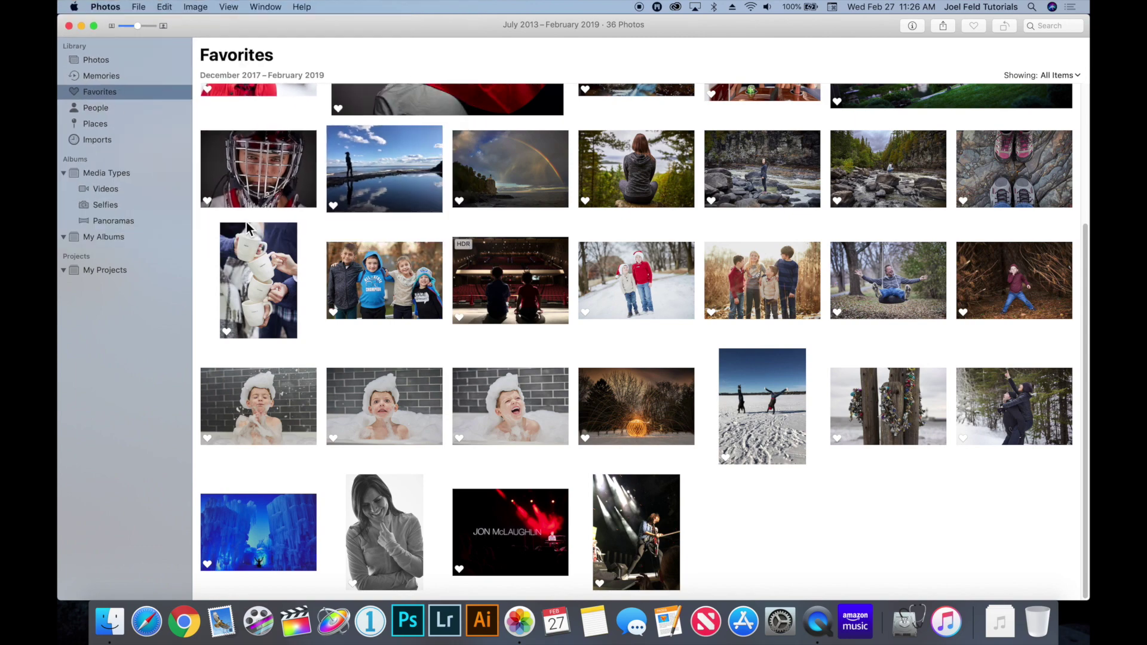
{"action": "scroll", "coordinate": [476, 252], "scroll_direction": "up", "scroll_amount": 5}
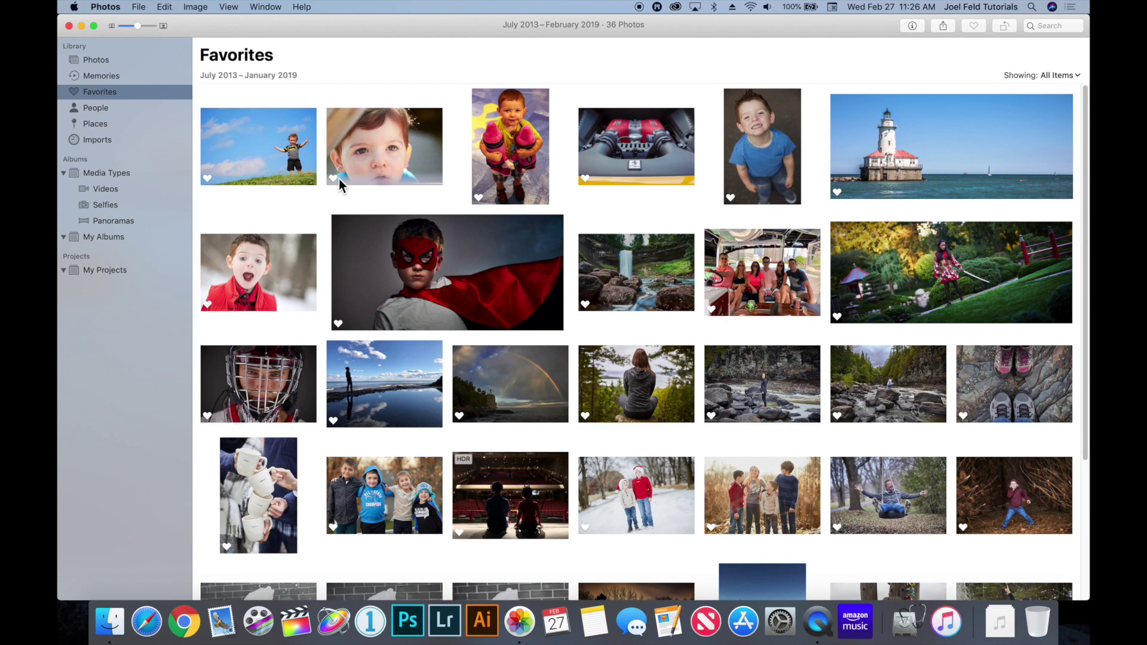
{"action": "left_click", "coordinate": [82, 60]}
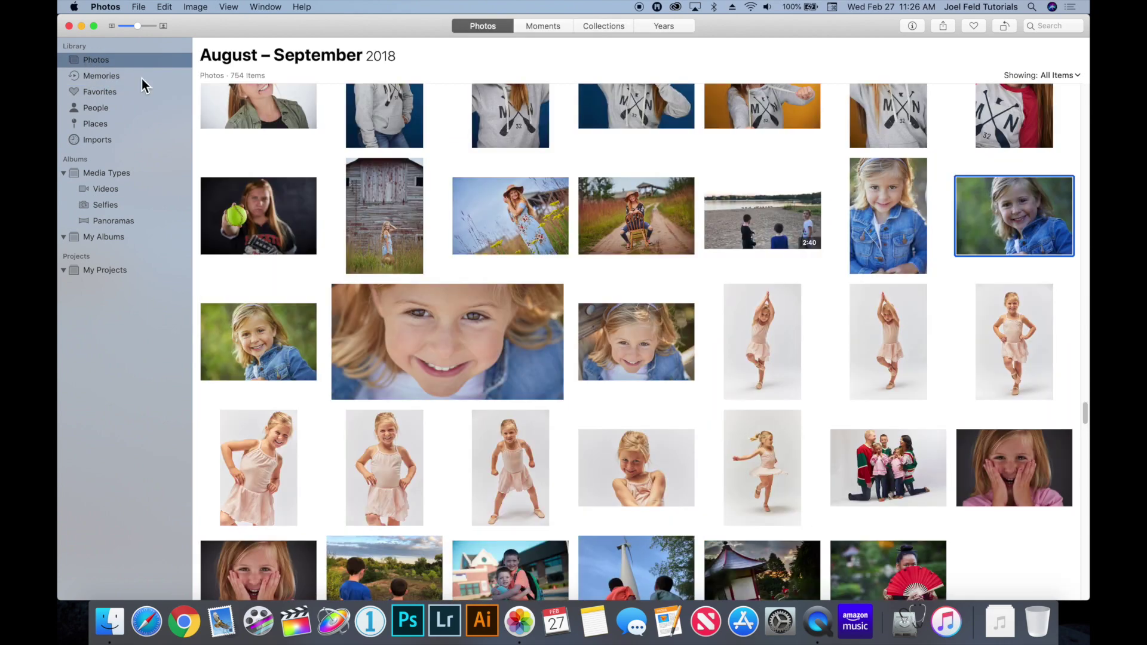
{"action": "left_click", "coordinate": [252, 205]}
{"action": "left_click", "coordinate": [96, 94]}
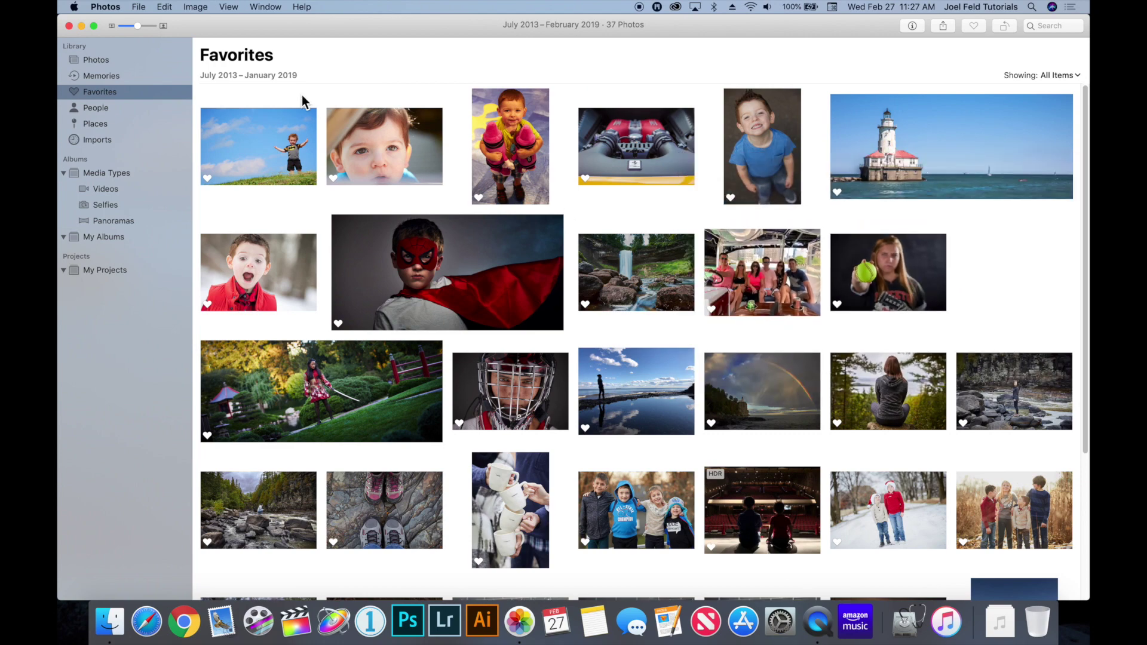
Step: View the seven recognised faces in People, then move on to the Places map
{"action": "left_click", "coordinate": [103, 111]}
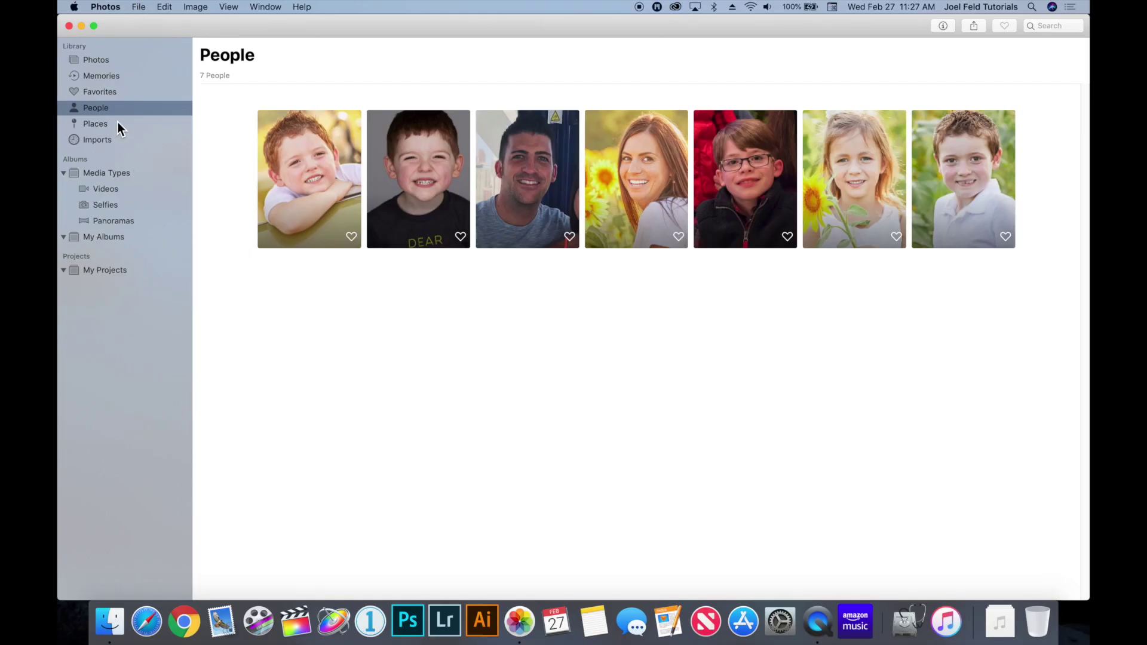
{"action": "left_click", "coordinate": [88, 129]}
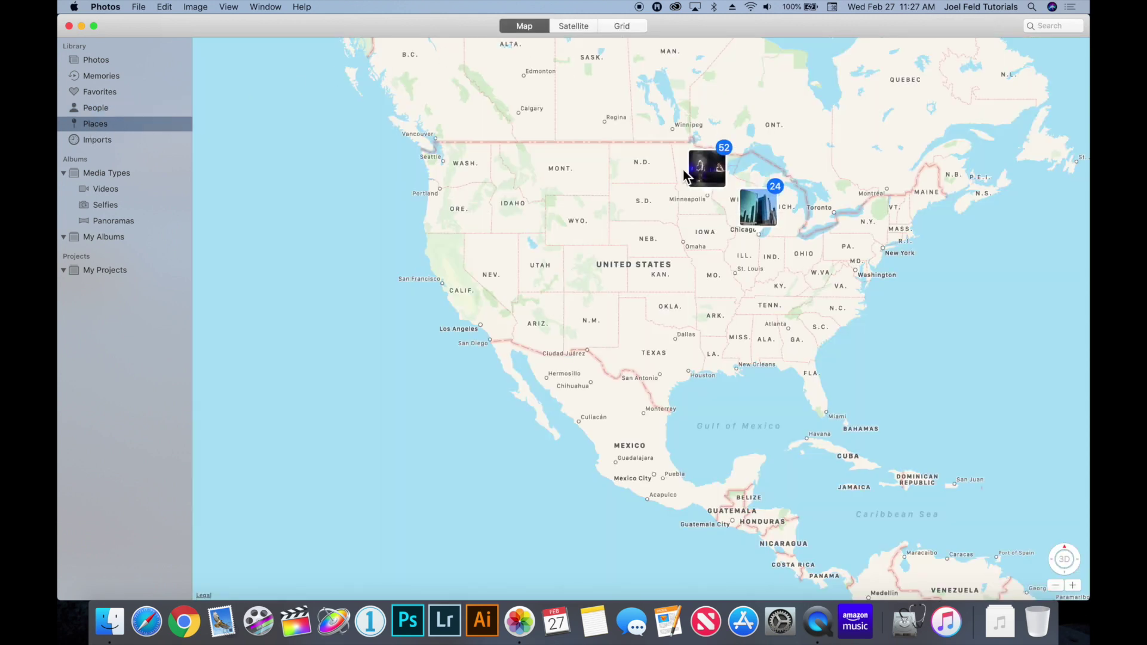
Step: Pan the Places map and view it in Satellite and Grid modes
{"action": "scroll", "coordinate": [745, 208], "scroll_direction": "right", "scroll_amount": 10}
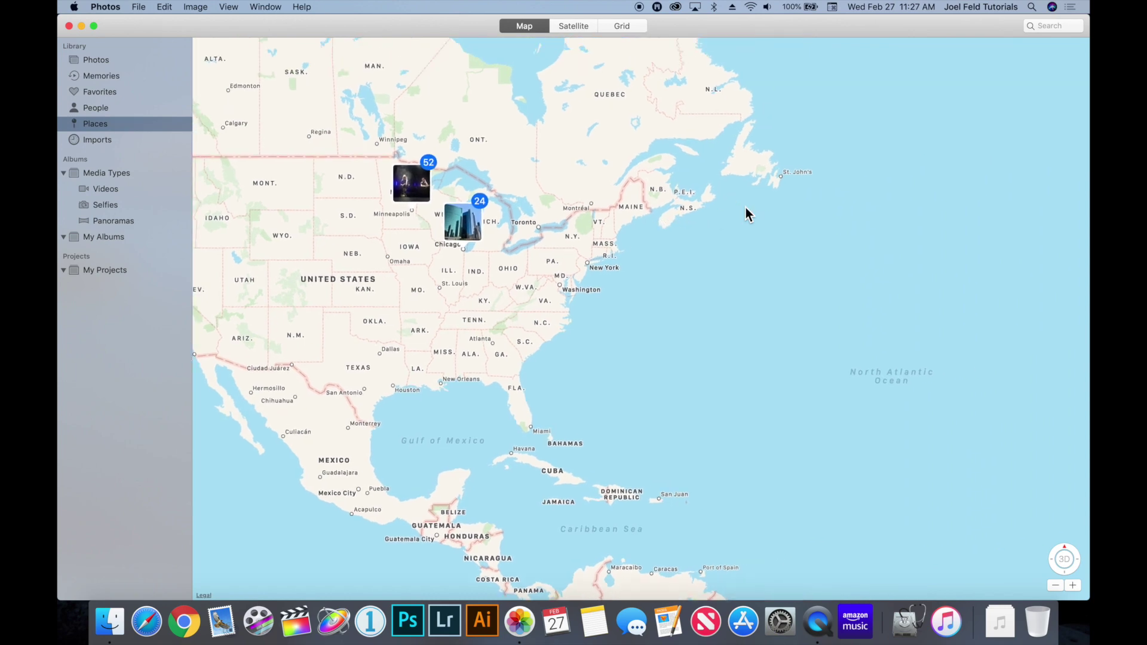
{"action": "scroll", "coordinate": [746, 208], "scroll_direction": "left", "scroll_amount": 10}
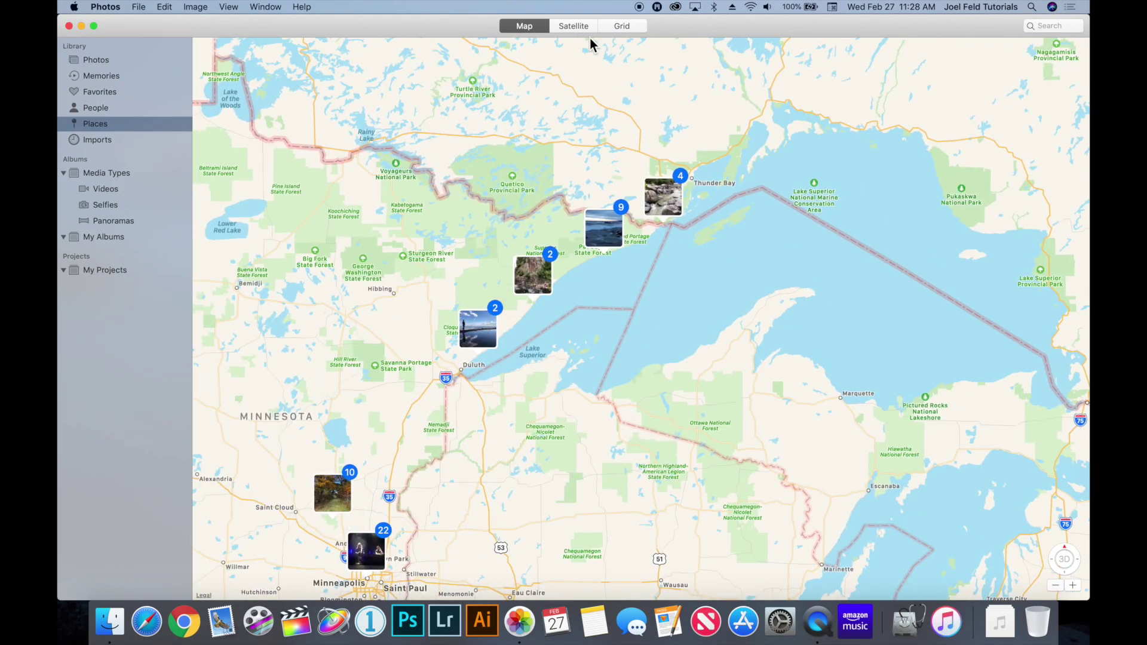
{"action": "left_click", "coordinate": [586, 27]}
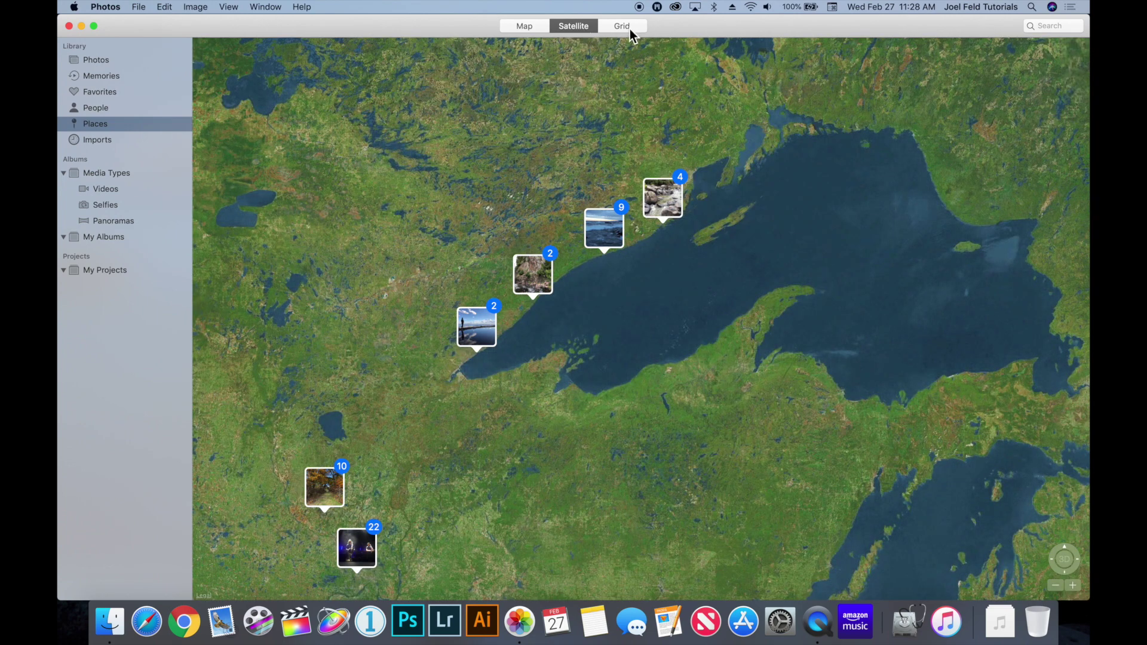
{"action": "left_click", "coordinate": [630, 28]}
{"action": "scroll", "coordinate": [465, 325], "scroll_direction": "down", "scroll_amount": 10}
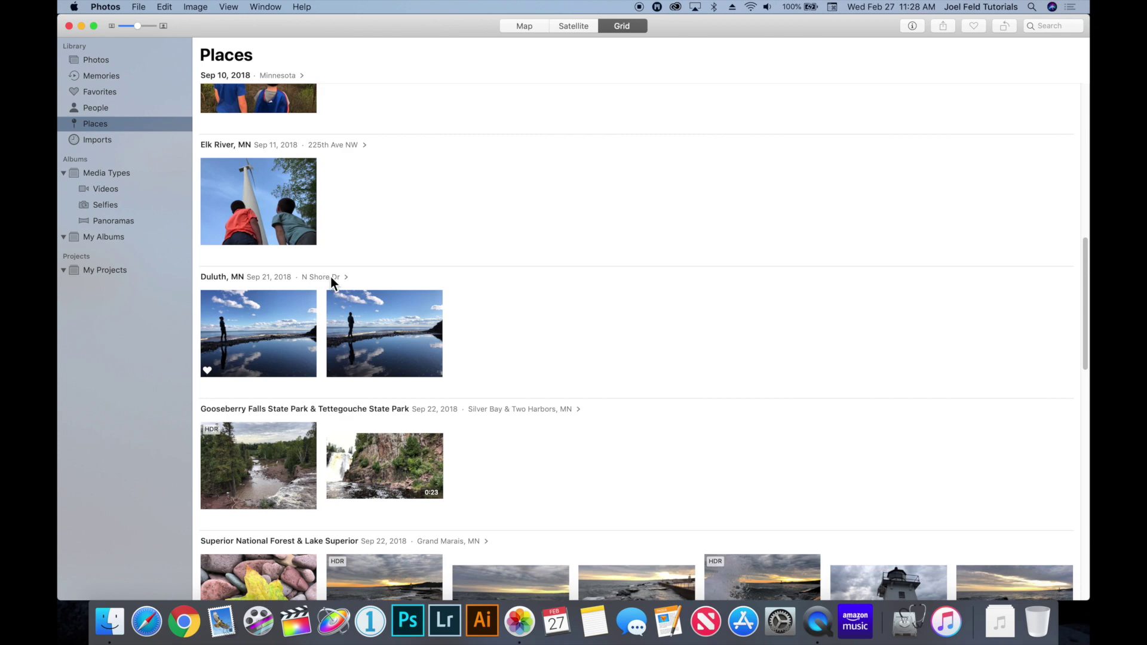
Step: Open the Duluth, MN Sep 21, 2018 memory, then return to the Places street map
{"action": "left_click", "coordinate": [331, 277]}
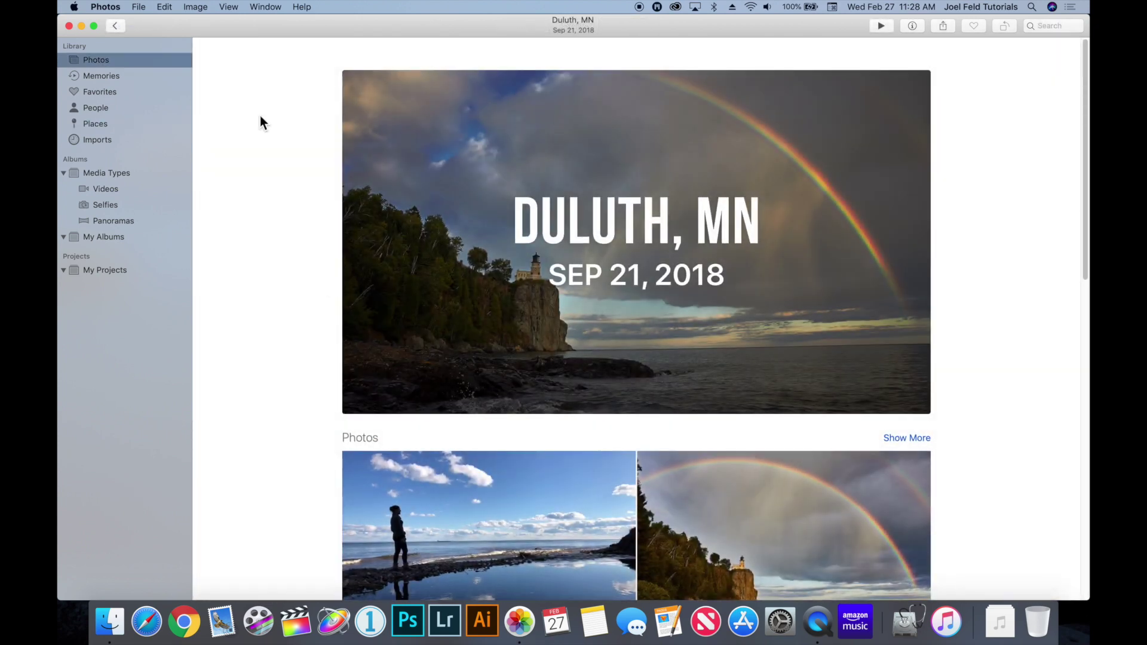
{"action": "left_click", "coordinate": [105, 127]}
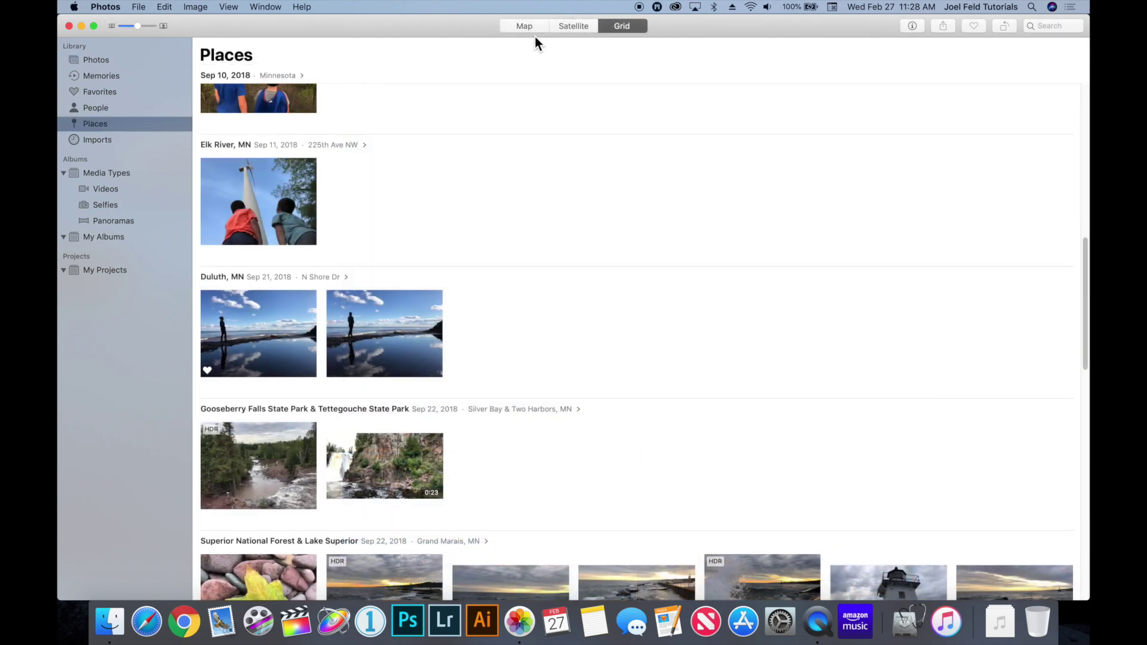
{"action": "left_click", "coordinate": [534, 25]}
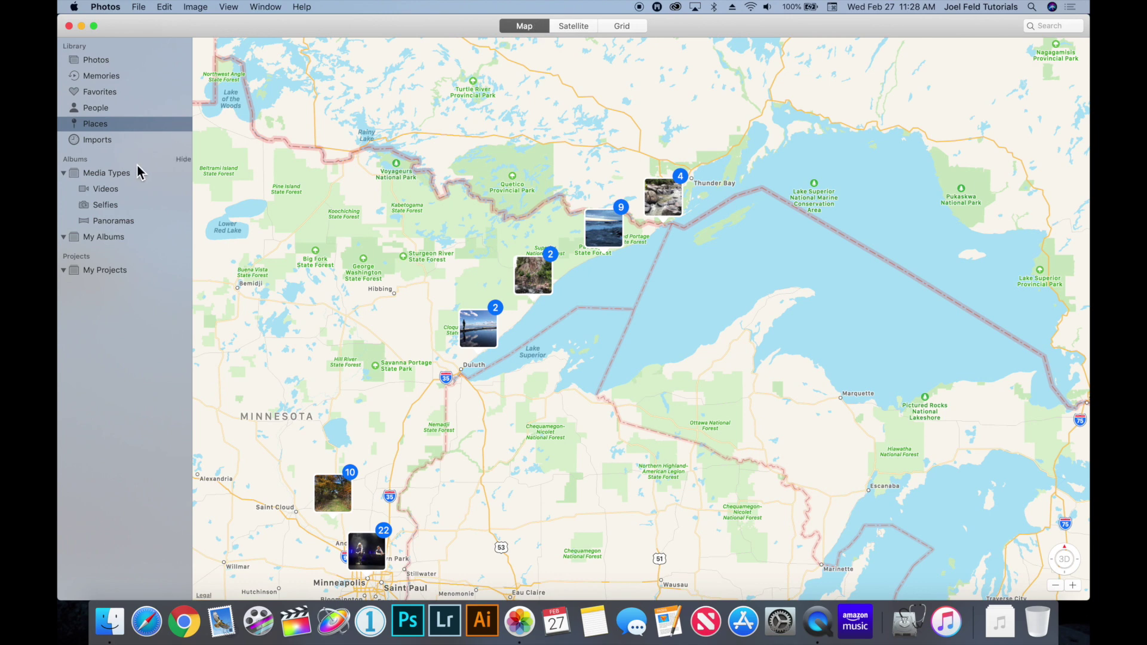
Step: Browse photos grouped by Imports, then show the 19 items in the Videos album
{"action": "left_click", "coordinate": [92, 142]}
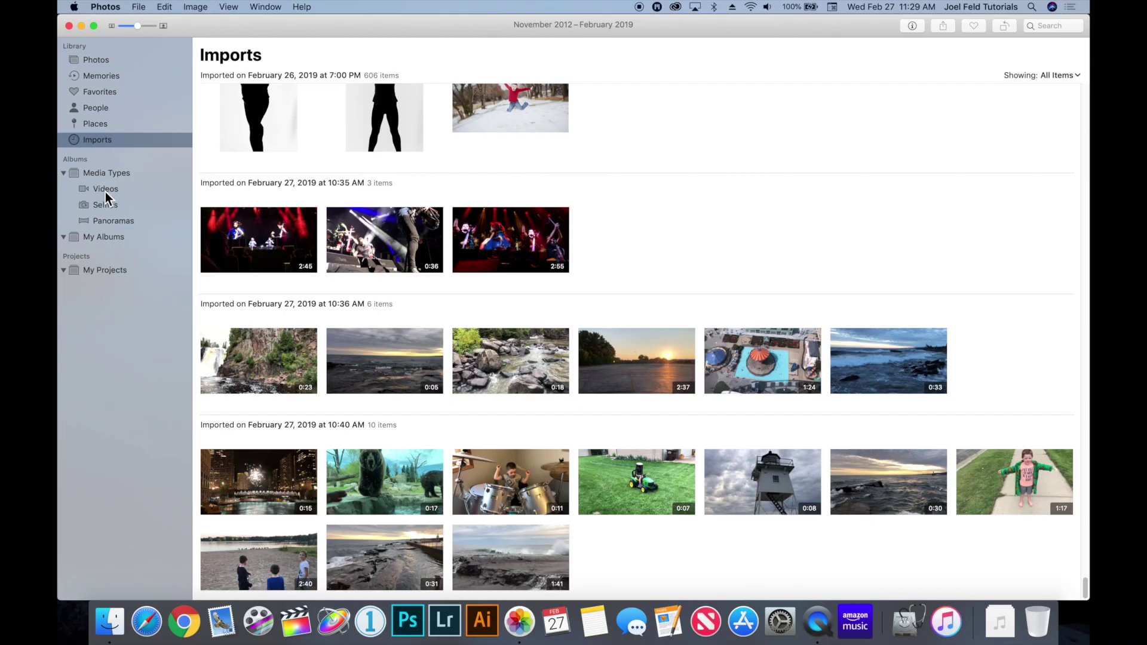
{"action": "left_click", "coordinate": [105, 190]}
Step: Check the Selfies album and the six-shot Panoramas album, then bring up the new-project menu
{"action": "mouse_move", "coordinate": [536, 148]}
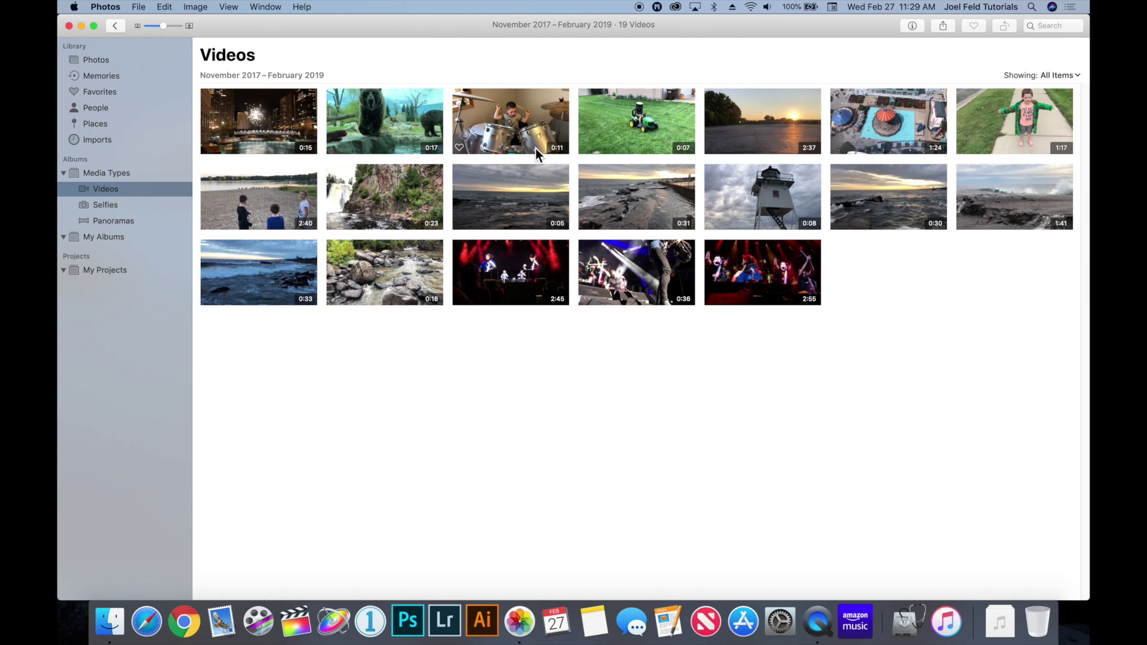
{"action": "left_click", "coordinate": [114, 209]}
{"action": "left_click", "coordinate": [103, 222]}
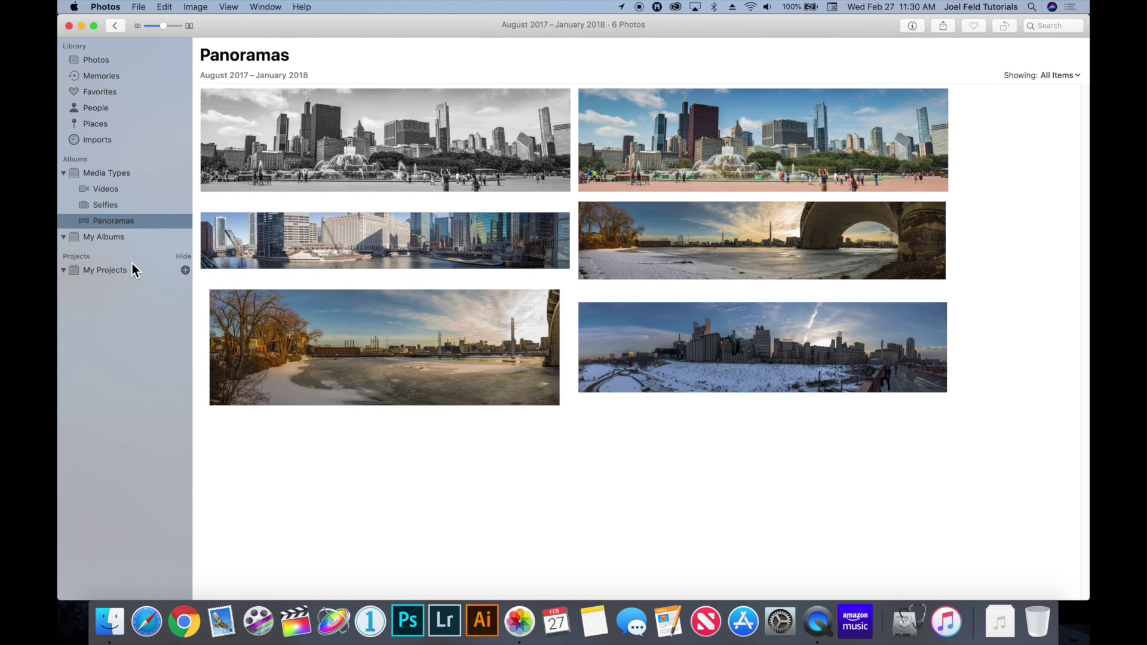
{"action": "left_click", "coordinate": [186, 270]}
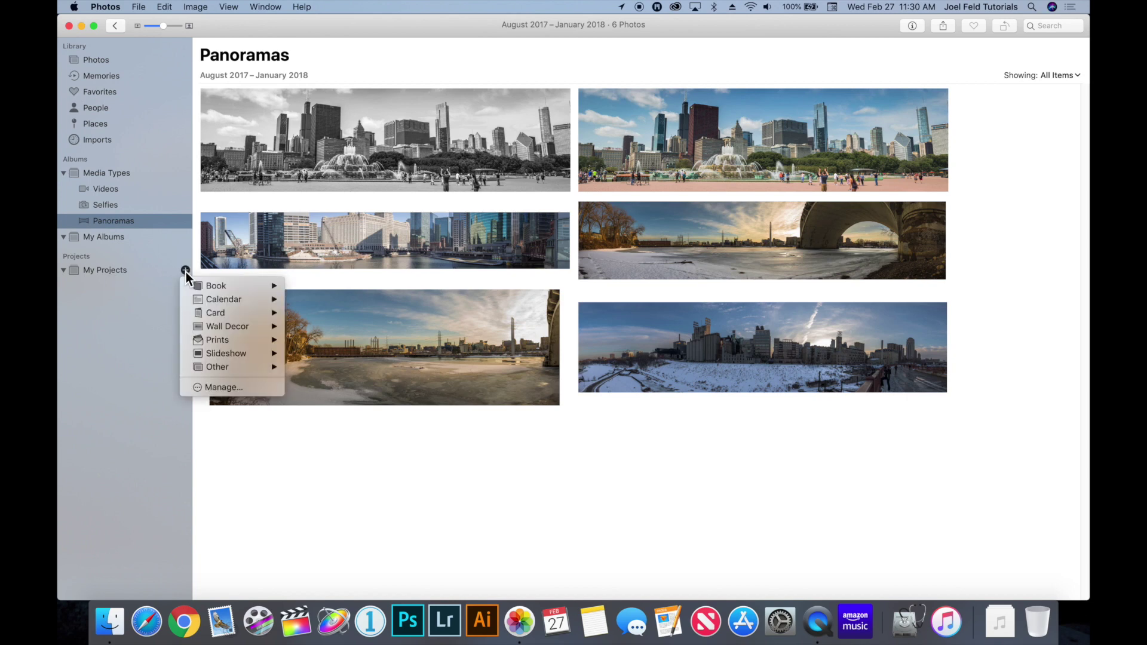
Step: Preview the Book, Calendar, Wall Decor and Prints project submenus
{"action": "mouse_move", "coordinate": [205, 282]}
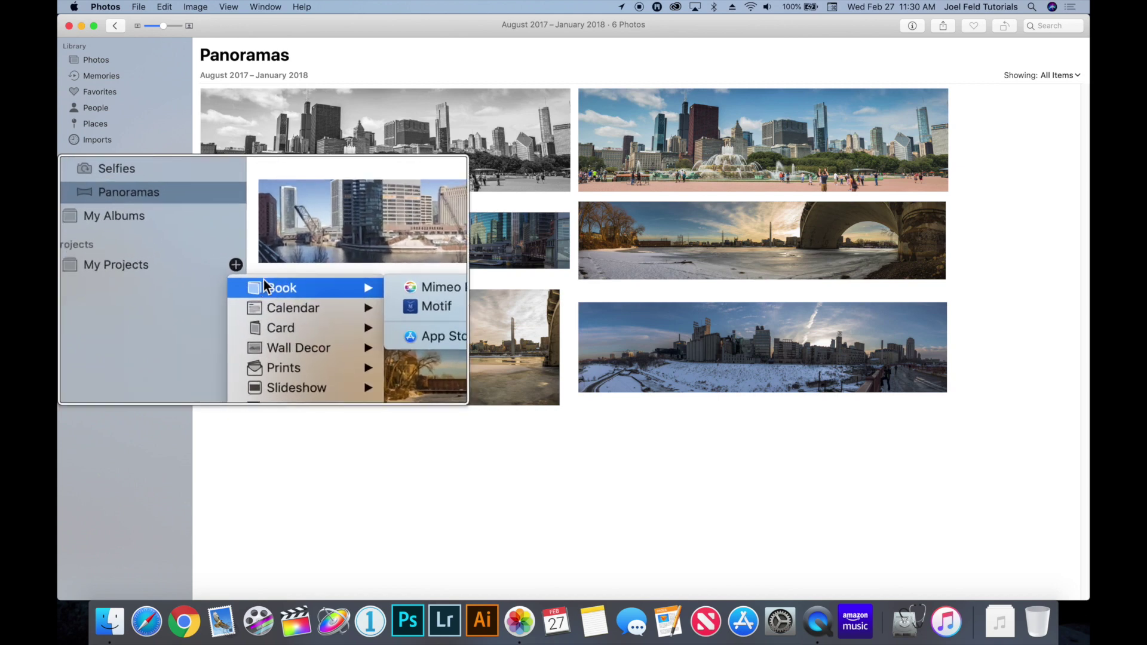
{"action": "mouse_move", "coordinate": [265, 326]}
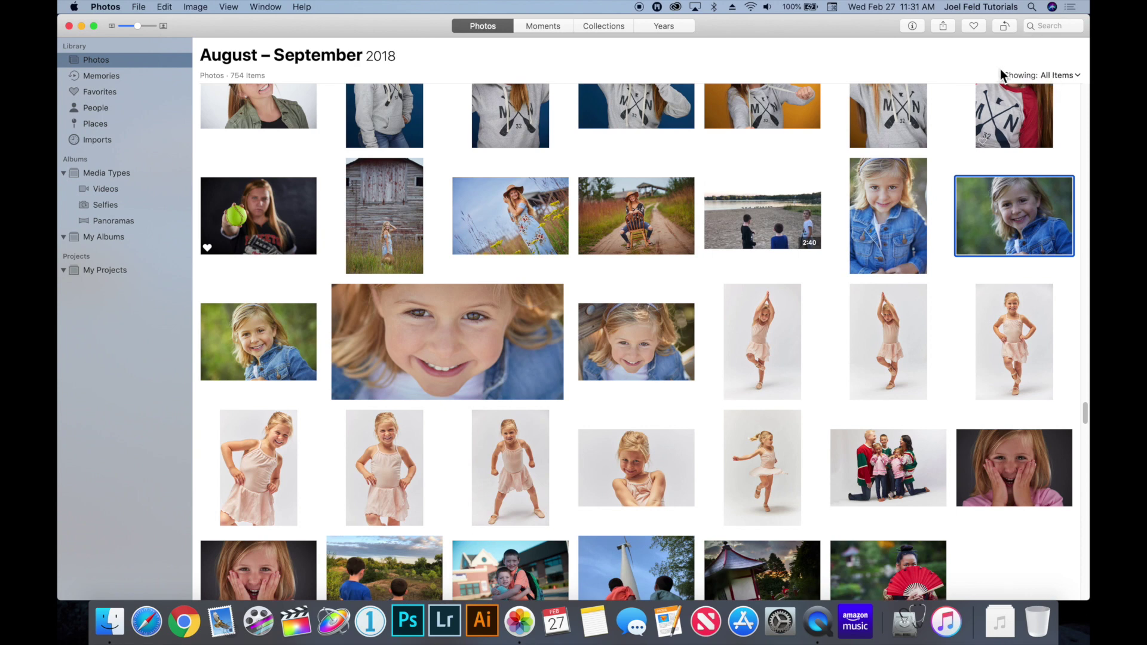
Step: Open the 'Showing: All Items' menu to list the library filter choices
{"action": "left_click", "coordinate": [1057, 76]}
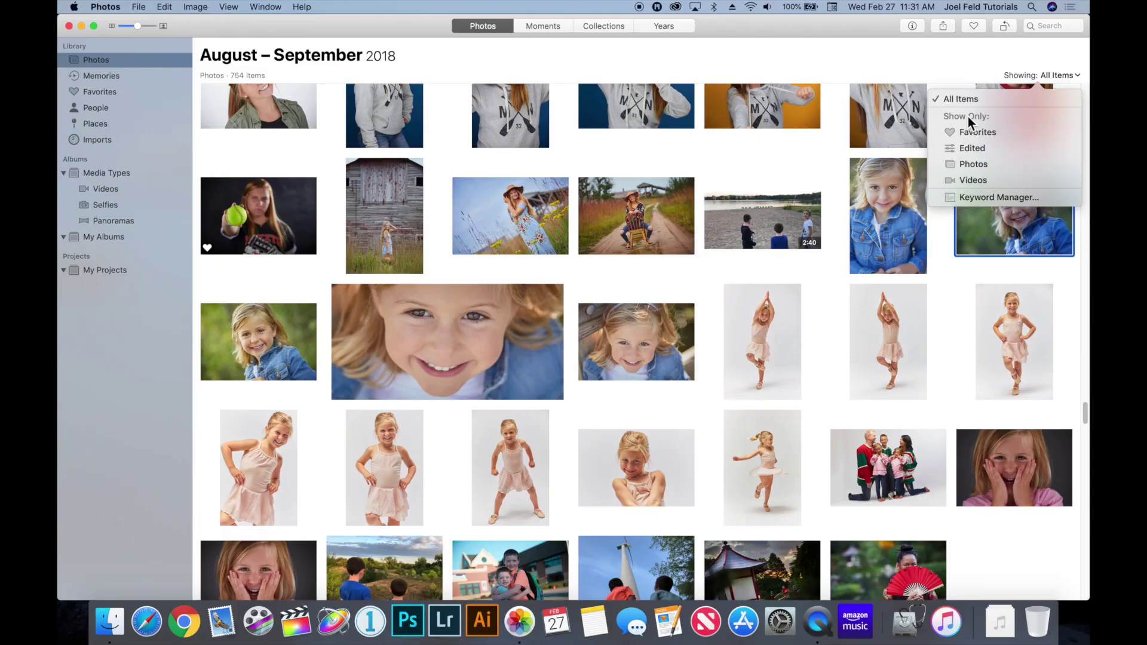
Step: Filter the library to Favorites only, then Edited only, clearing each filter afterward
{"action": "left_click", "coordinate": [978, 133]}
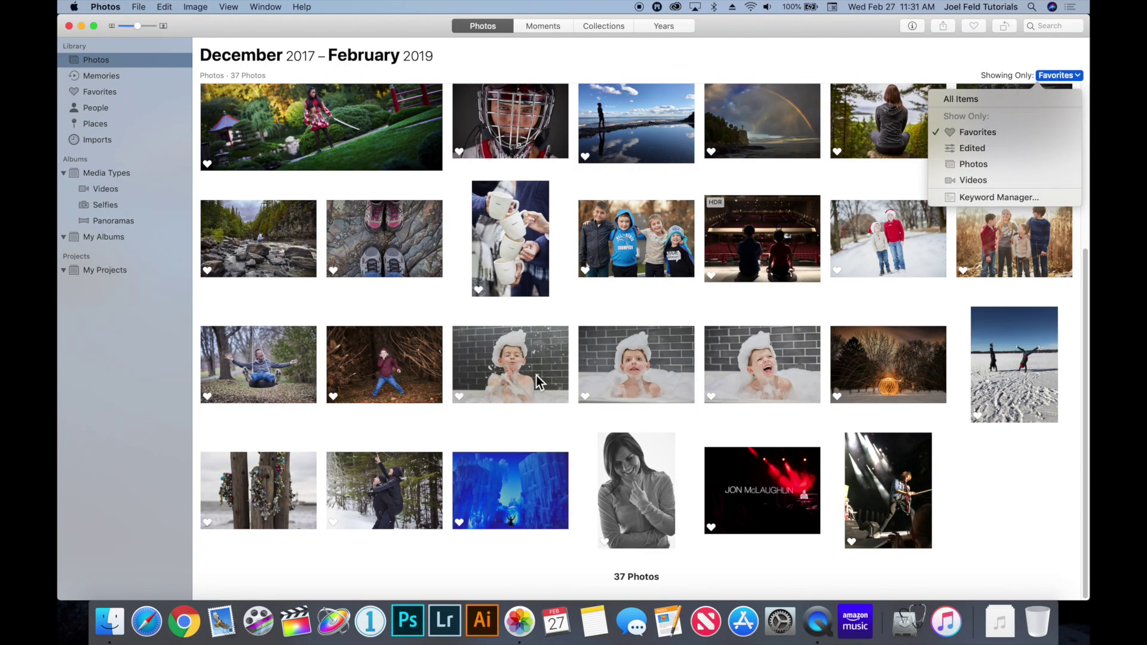
{"action": "scroll", "coordinate": [536, 375], "scroll_direction": "up", "scroll_amount": 3}
{"action": "scroll", "coordinate": [536, 375], "scroll_direction": "down", "scroll_amount": 2}
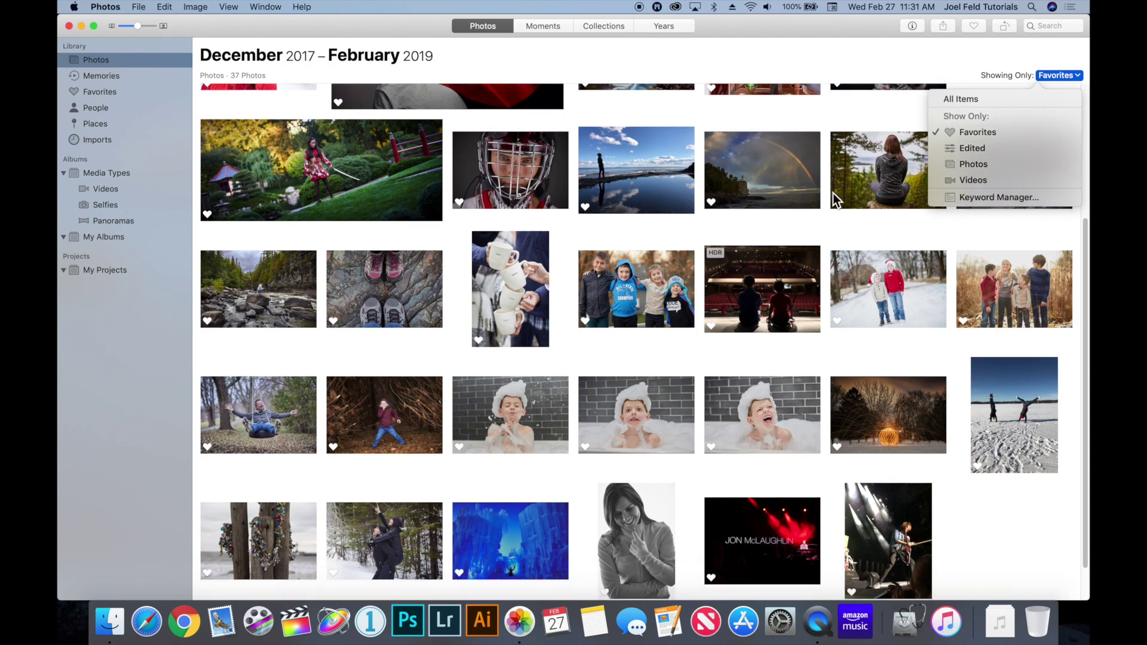
{"action": "left_click", "coordinate": [974, 134]}
{"action": "left_click", "coordinate": [972, 146]}
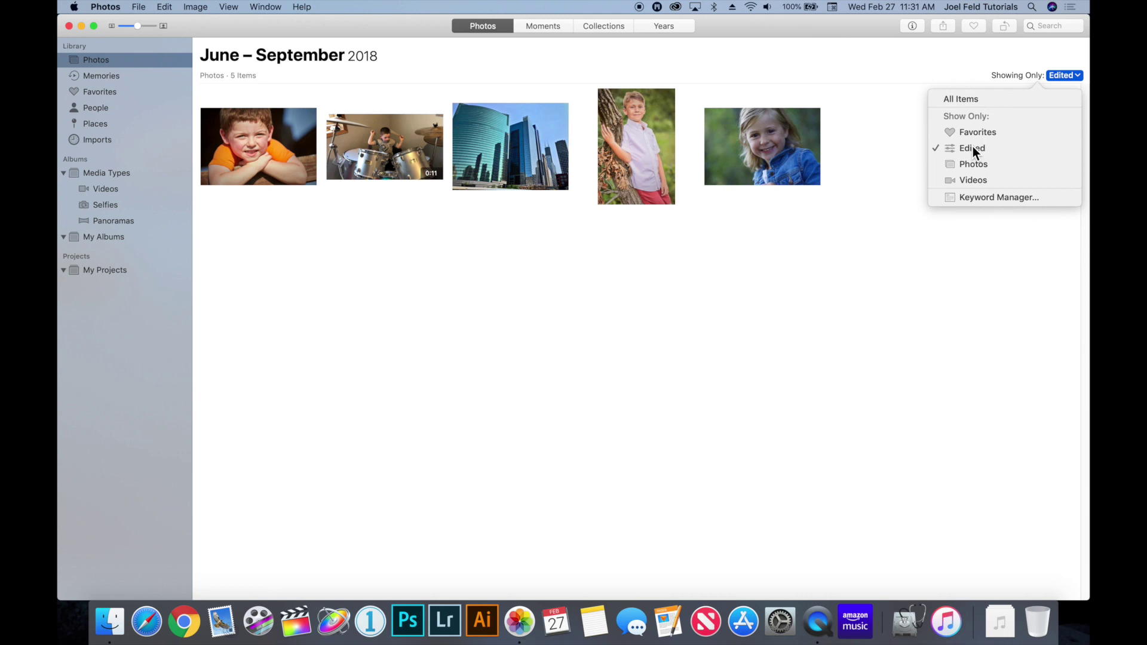
{"action": "left_click", "coordinate": [973, 147]}
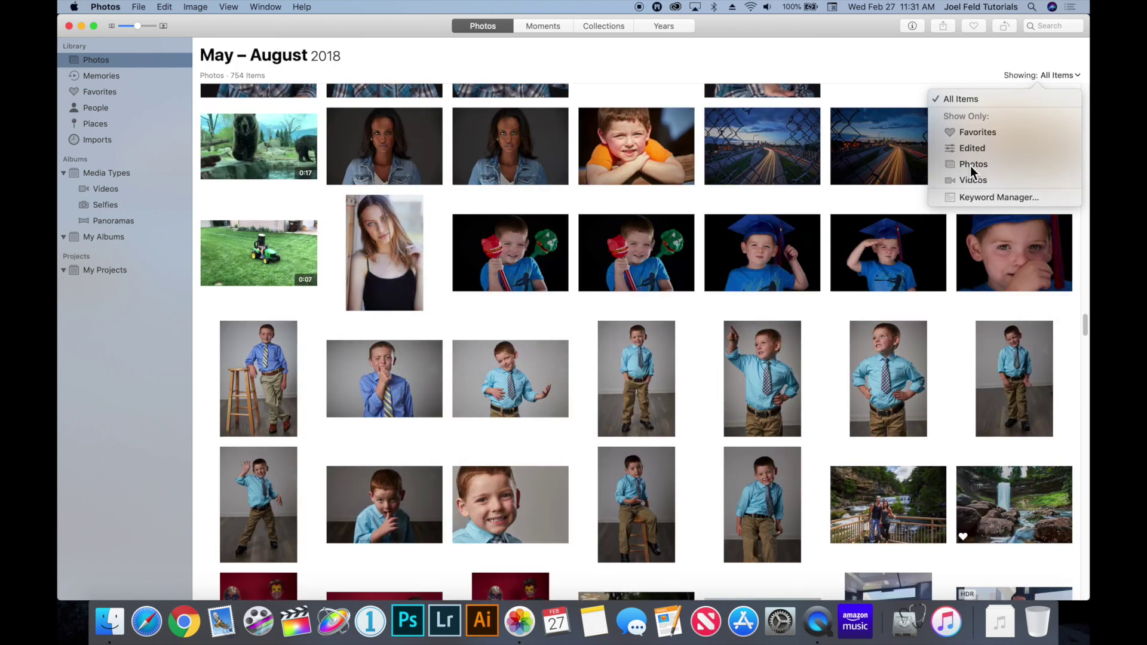
Step: Show only Photos, narrow to edited favorites, then drop both filters to return to All Items
{"action": "left_click", "coordinate": [971, 165]}
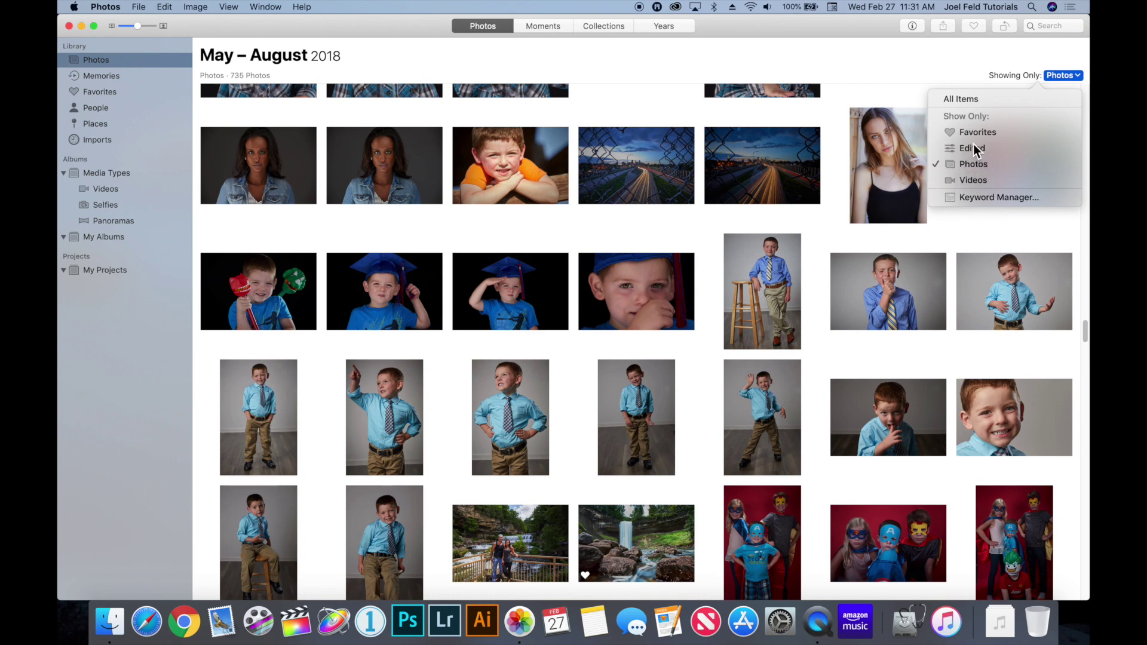
{"action": "left_click", "coordinate": [972, 148]}
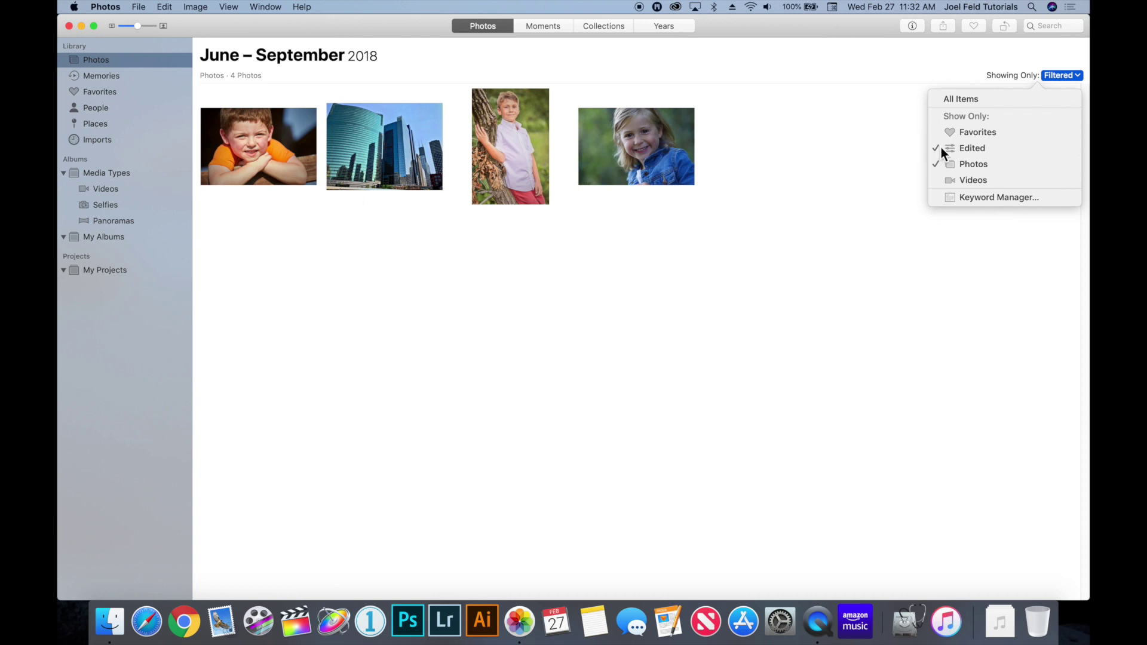
{"action": "left_click", "coordinate": [976, 134]}
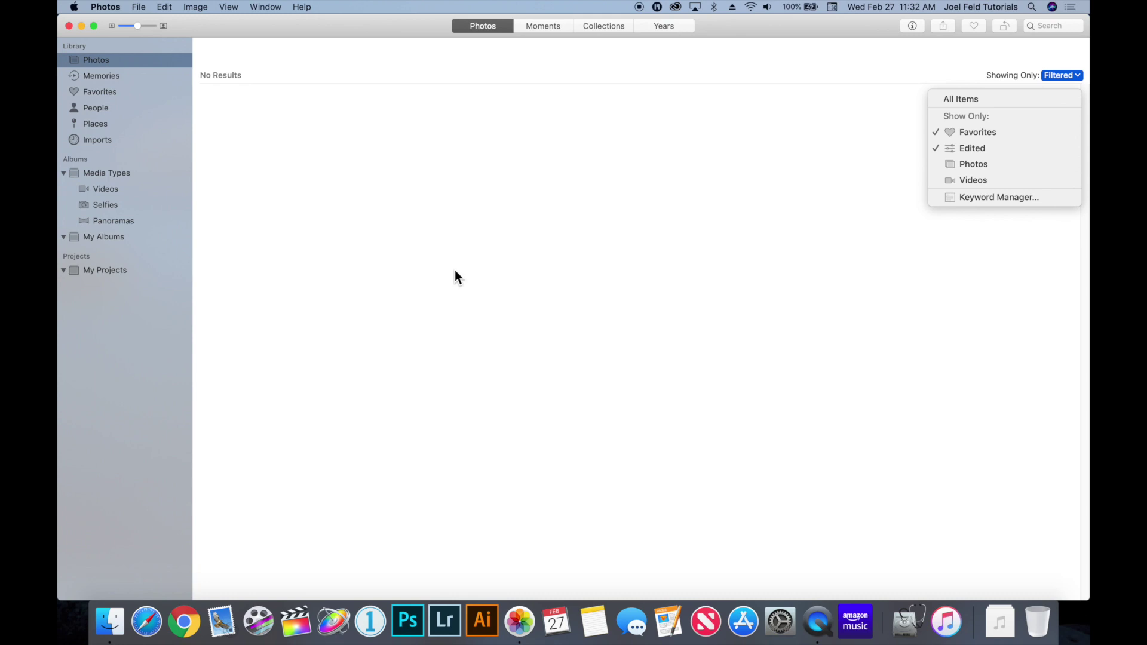
{"action": "left_click", "coordinate": [937, 133]}
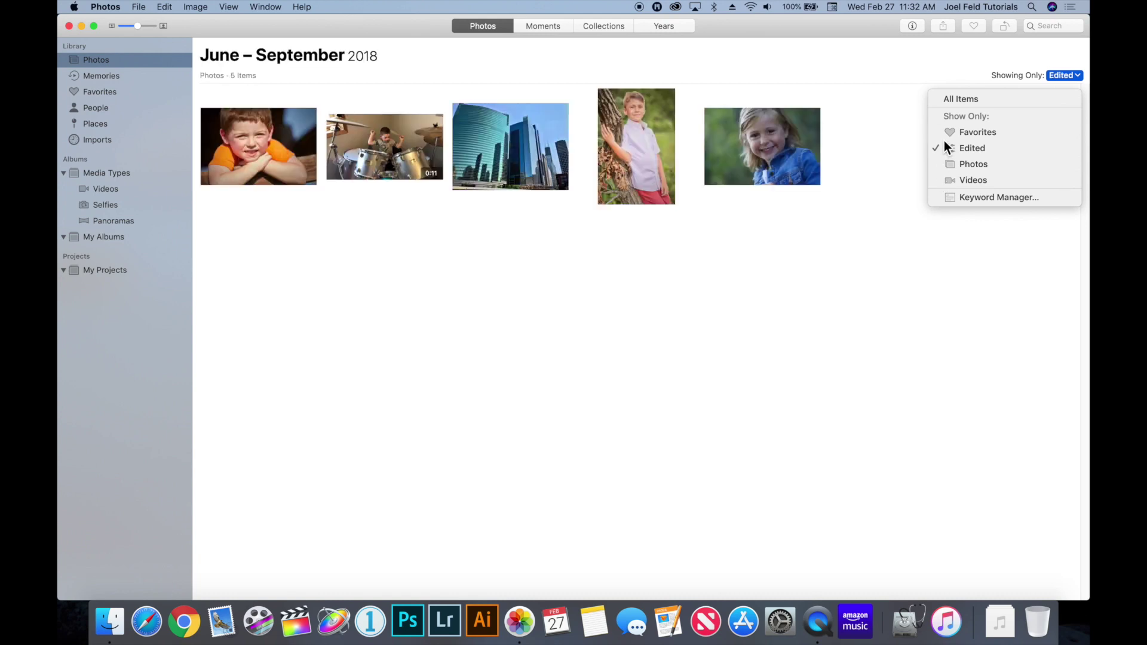
{"action": "left_click", "coordinate": [945, 149]}
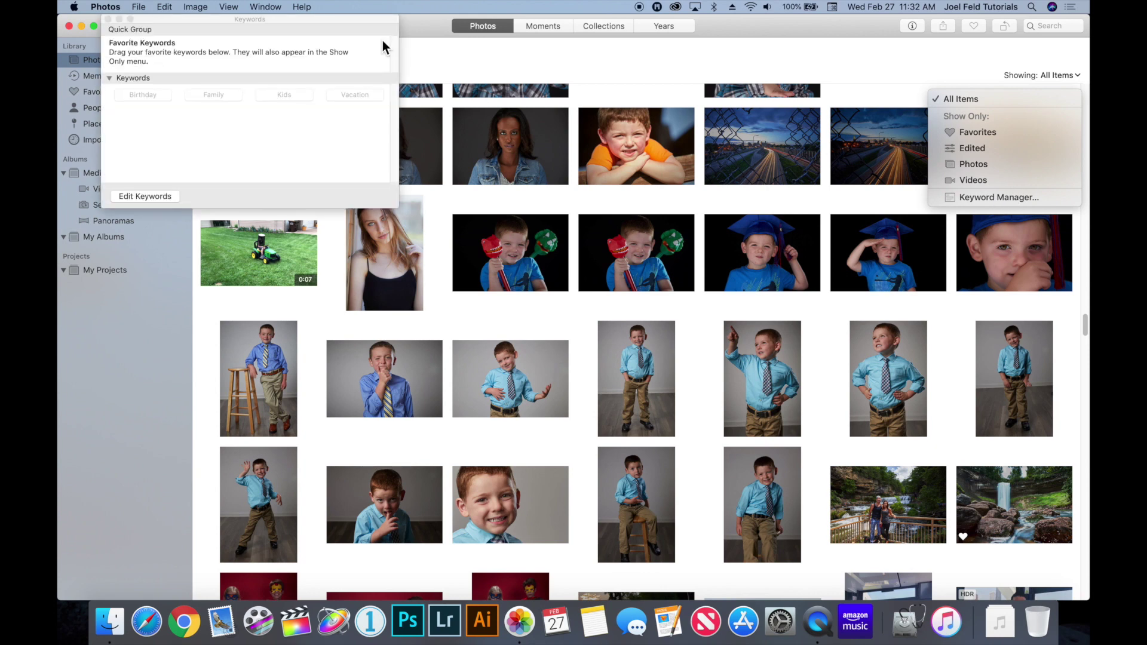
Step: Move the Keywords window over the photo grid and close it
{"action": "left_click_drag", "start_coordinate": [369, 19], "coordinate": [494, 129]}
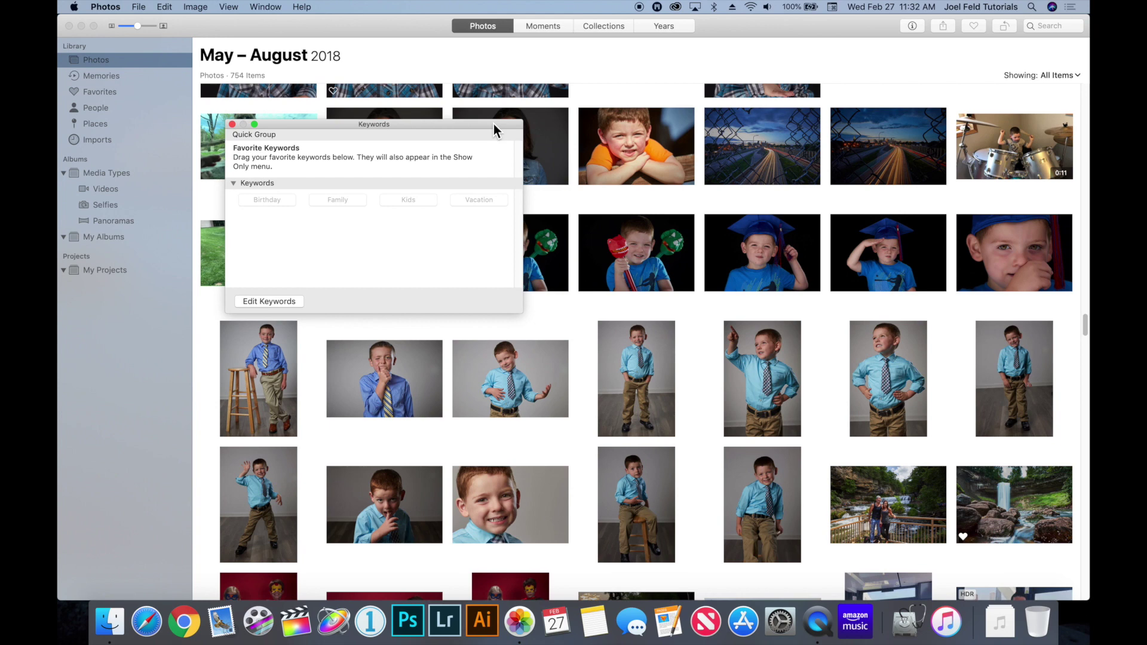
{"action": "left_click", "coordinate": [232, 125]}
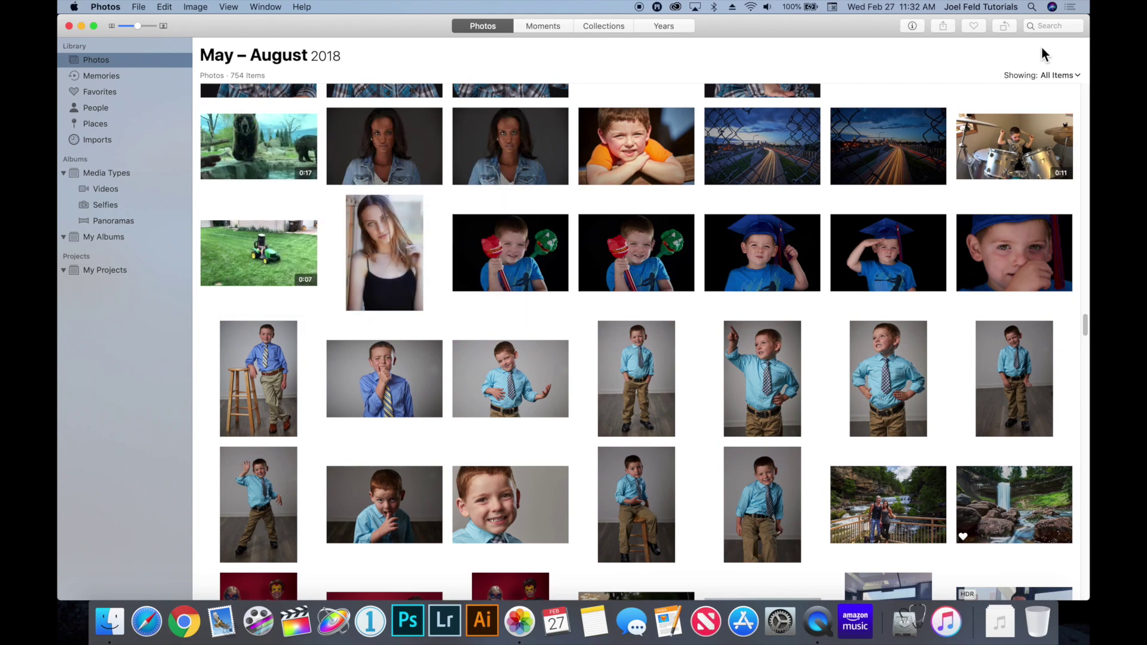
Step: Open the January 2018 Milwaukee Road clock-tower photo and enter edit mode
{"action": "scroll", "coordinate": [1042, 47], "scroll_direction": "up", "scroll_amount": 15}
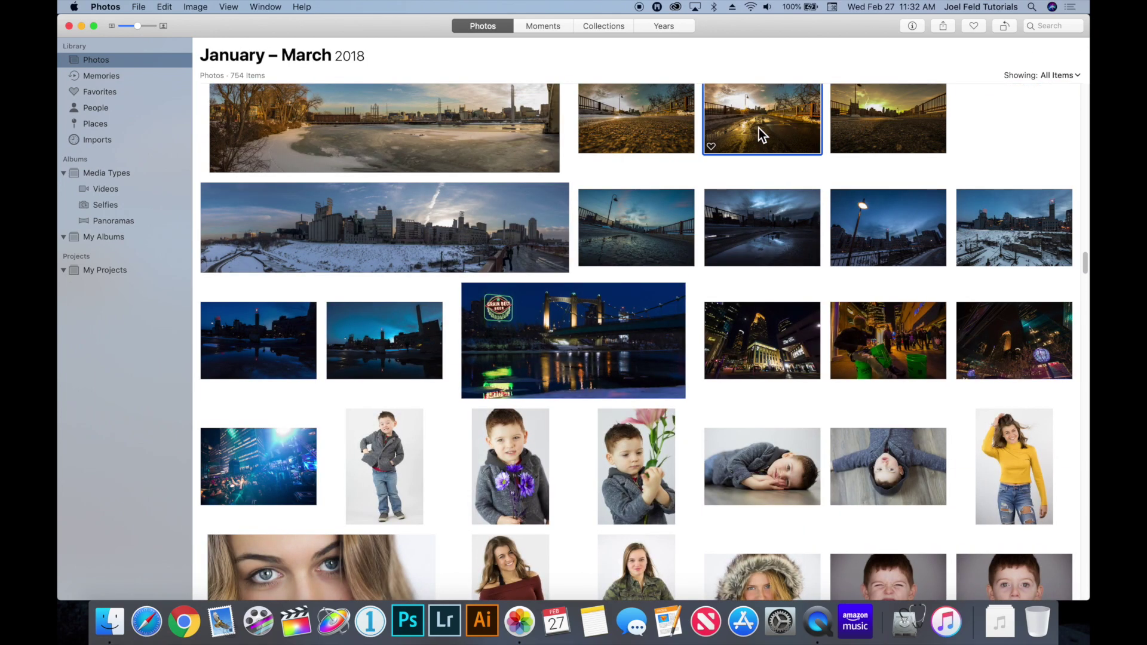
{"action": "scroll", "coordinate": [759, 129], "scroll_direction": "up", "scroll_amount": 10}
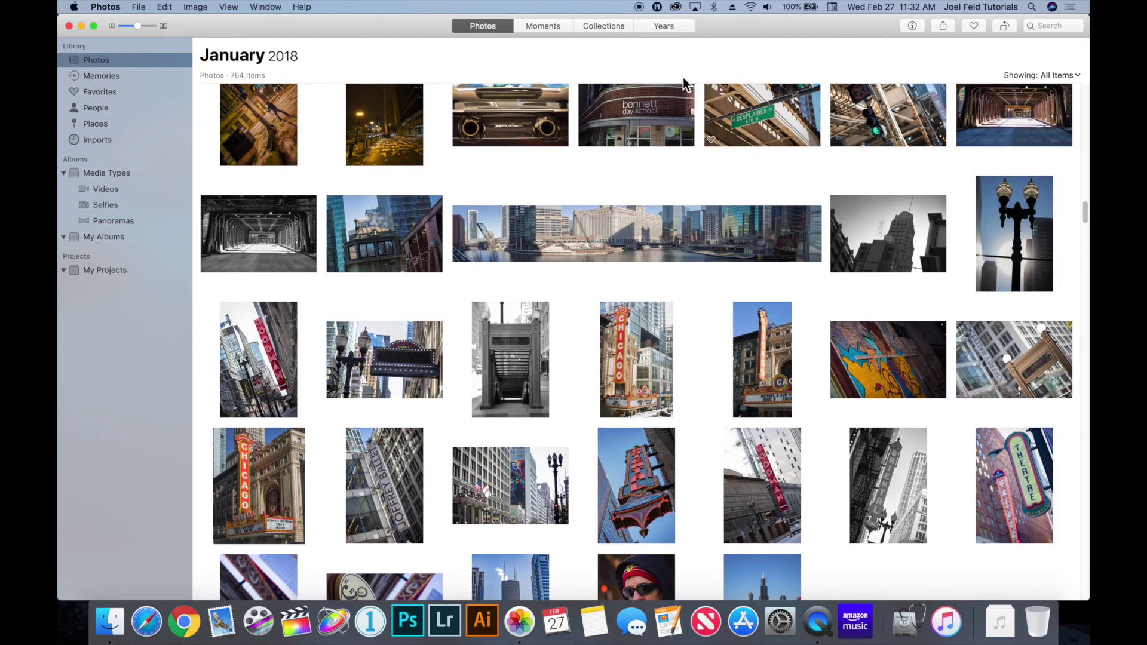
{"action": "scroll", "coordinate": [798, 405], "scroll_direction": "down", "scroll_amount": 15}
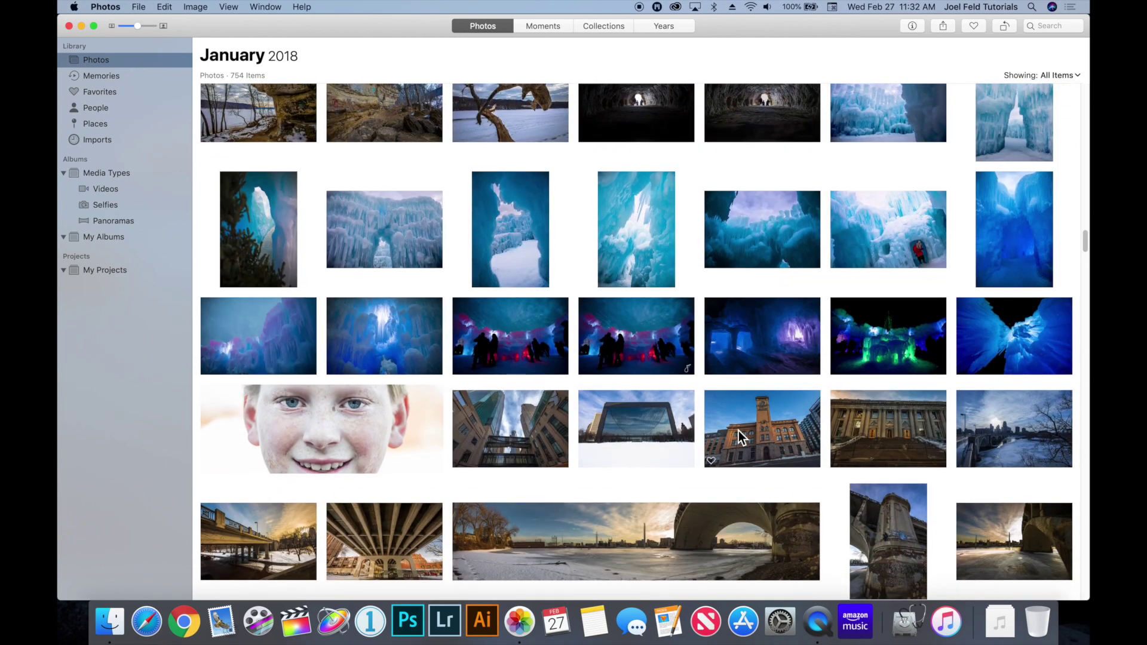
{"action": "double_click", "coordinate": [739, 431]}
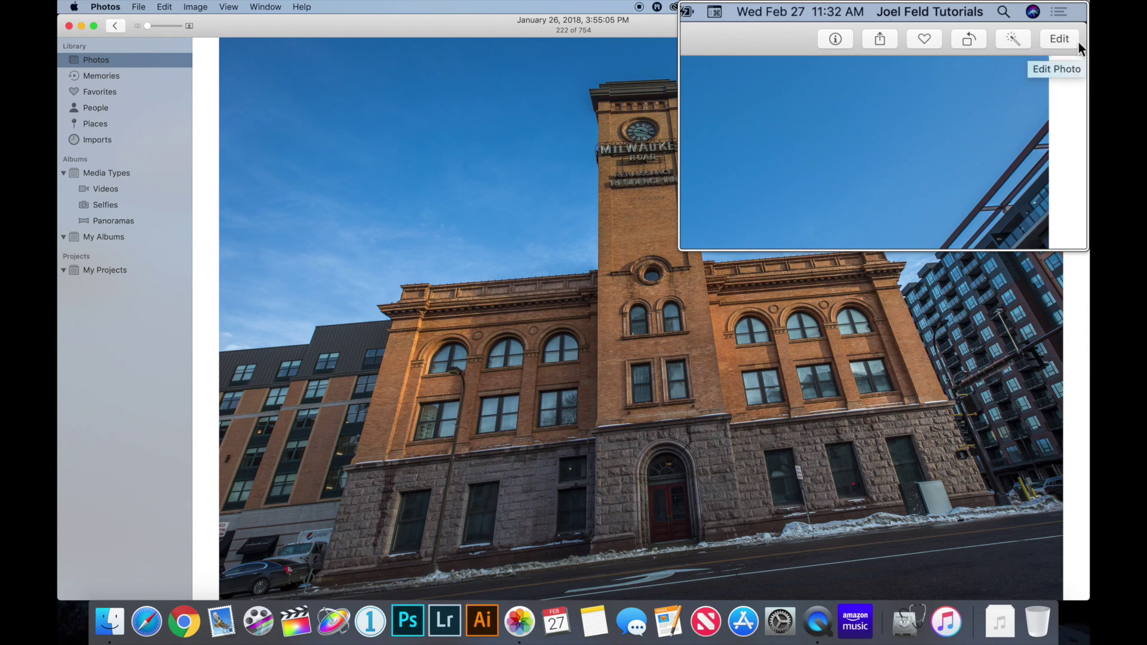
{"action": "left_click", "coordinate": [1069, 27]}
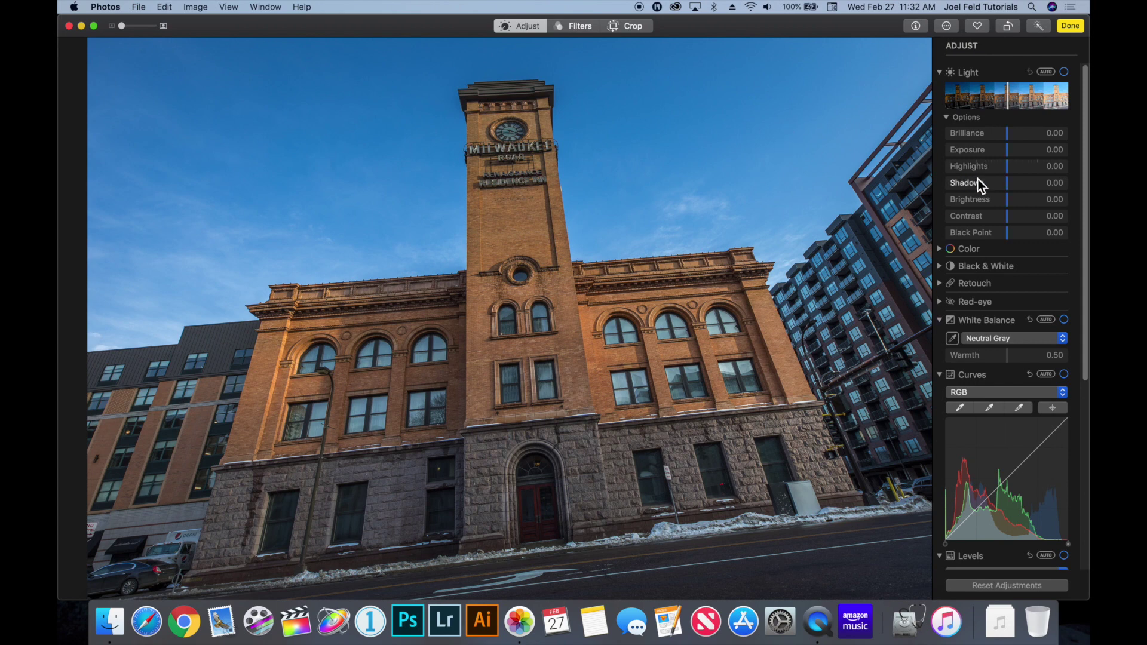
Step: Expand and collapse Color, collapse White Balance, and browse Curves, Sharpen and Vignette
{"action": "scroll", "coordinate": [978, 179], "scroll_direction": "down", "scroll_amount": 2}
{"action": "left_click", "coordinate": [942, 204]}
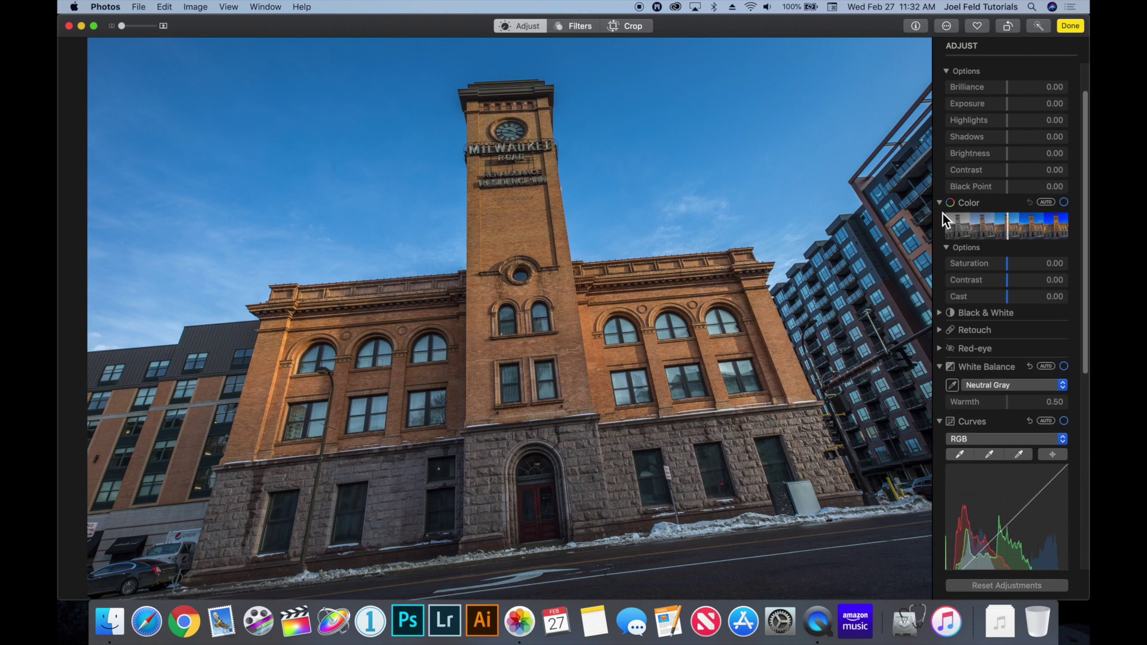
{"action": "left_click", "coordinate": [941, 203]}
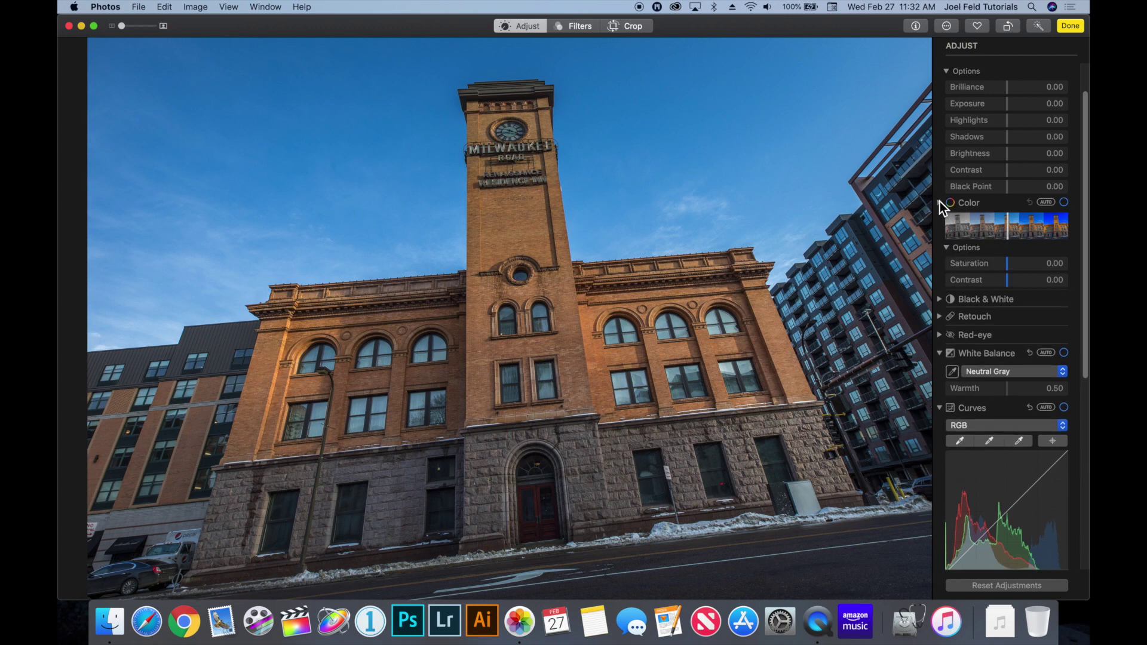
{"action": "scroll", "coordinate": [944, 236], "scroll_direction": "down", "scroll_amount": 3}
{"action": "left_click", "coordinate": [941, 212]}
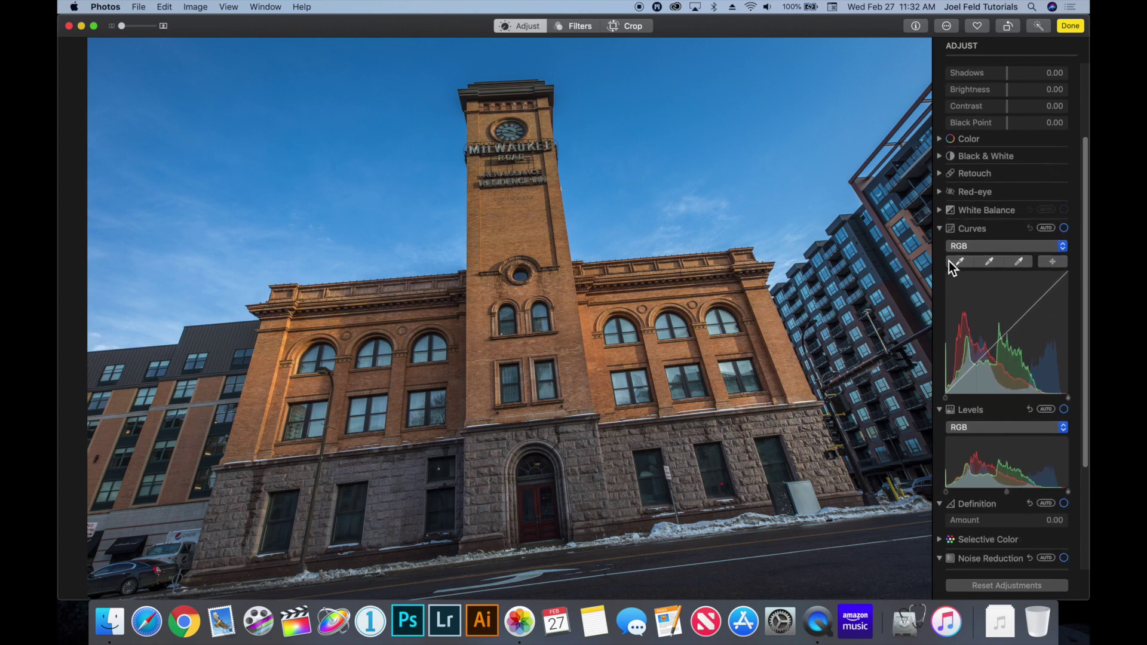
{"action": "scroll", "coordinate": [977, 309], "scroll_direction": "down", "scroll_amount": 4}
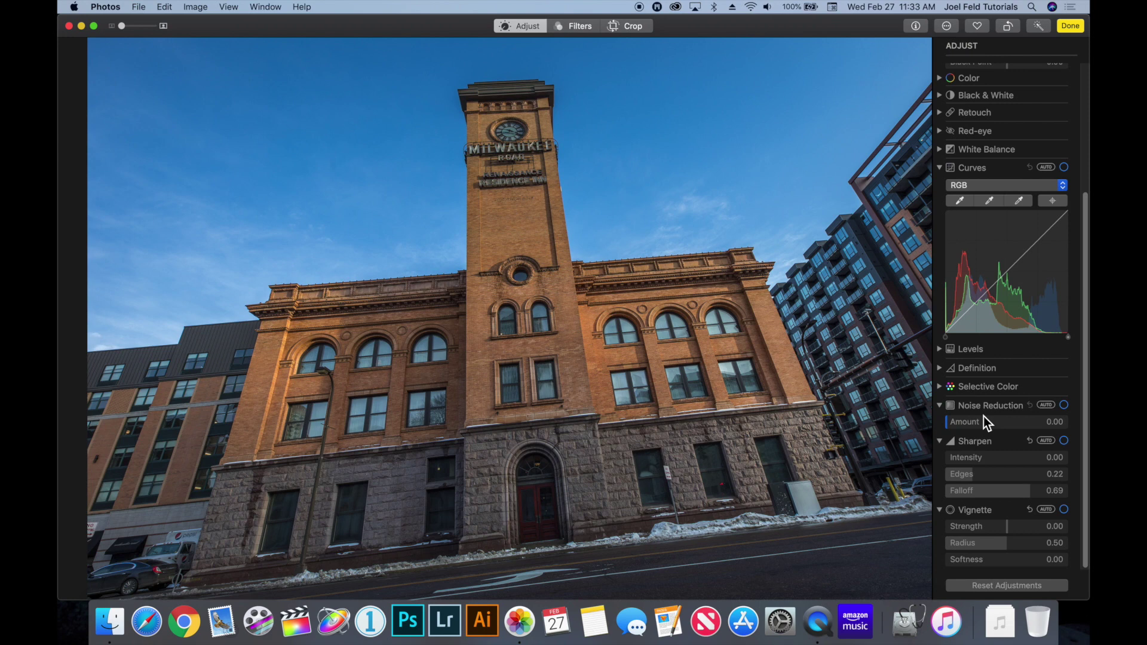
{"action": "scroll", "coordinate": [1028, 357], "scroll_direction": "up", "scroll_amount": 5}
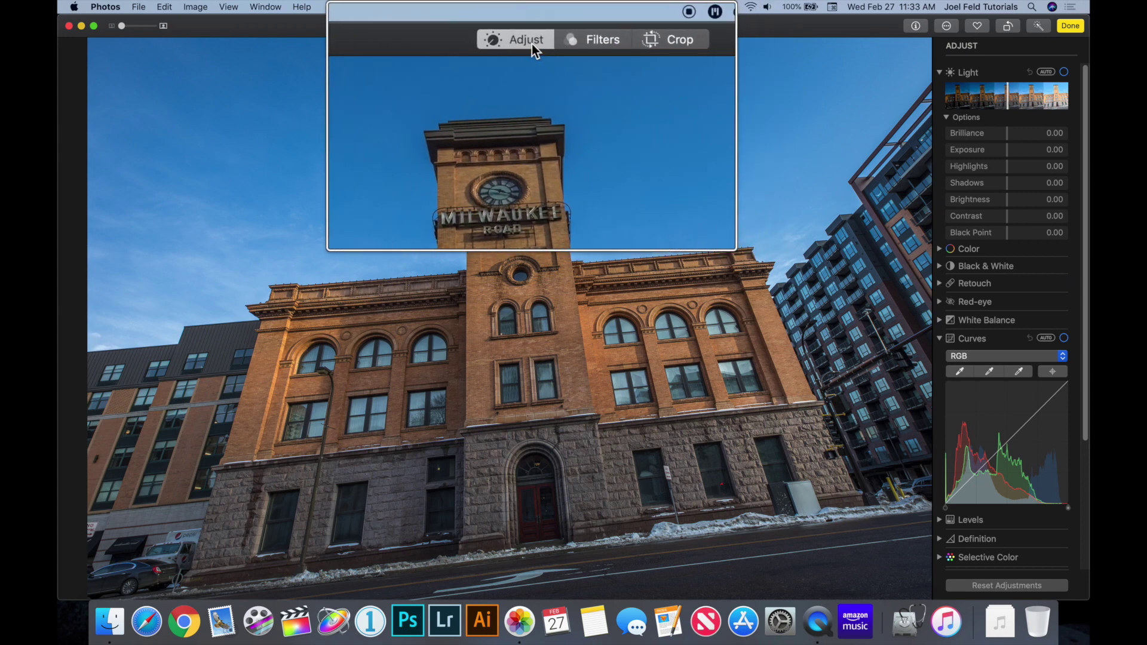
Step: Preview the Vivid Warm, Vivid Cool, Dramatic, Dramatic Warm and Dramatic Cool filters
{"action": "left_click", "coordinate": [570, 26]}
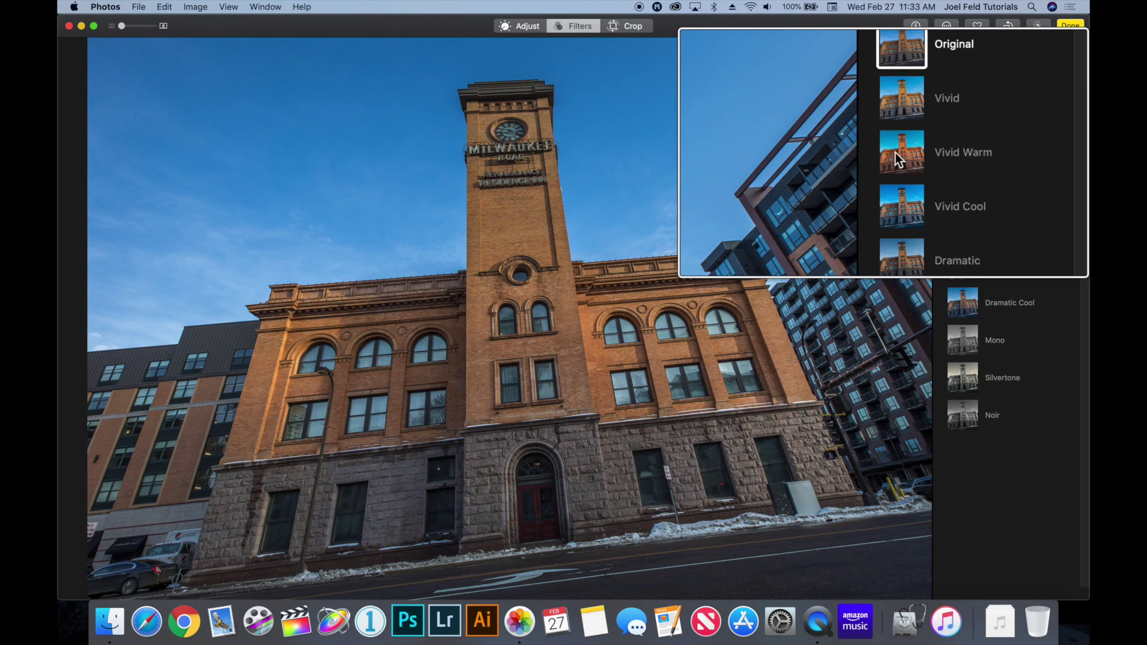
{"action": "left_click", "coordinate": [959, 153]}
{"action": "left_click", "coordinate": [963, 187]}
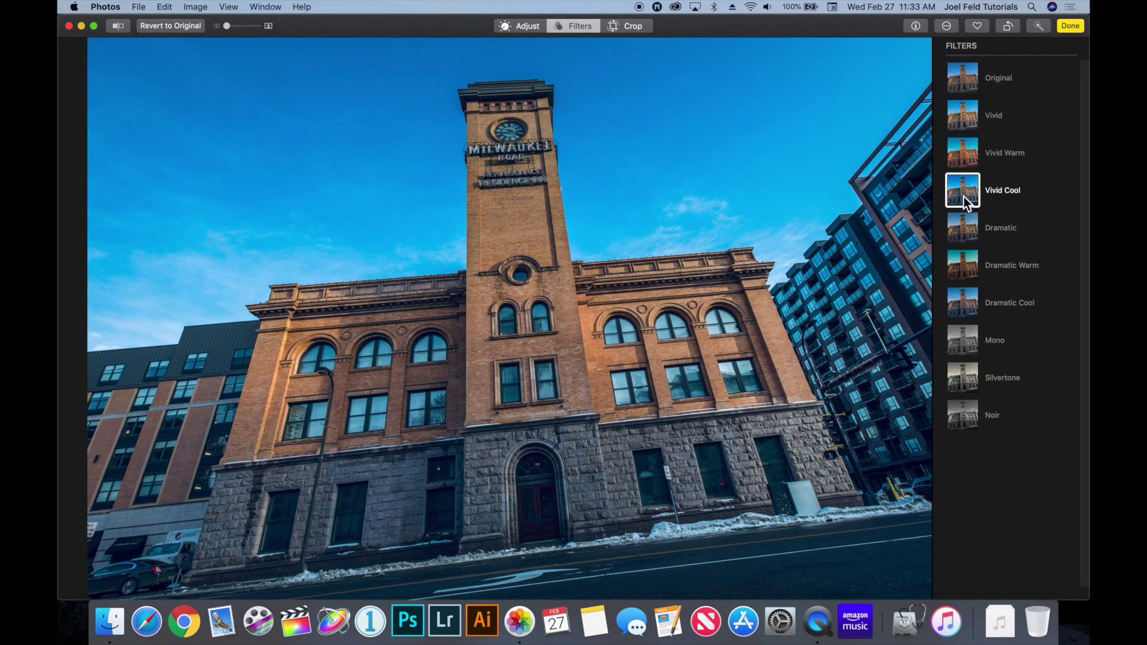
{"action": "left_click", "coordinate": [963, 230]}
{"action": "left_click", "coordinate": [962, 266]}
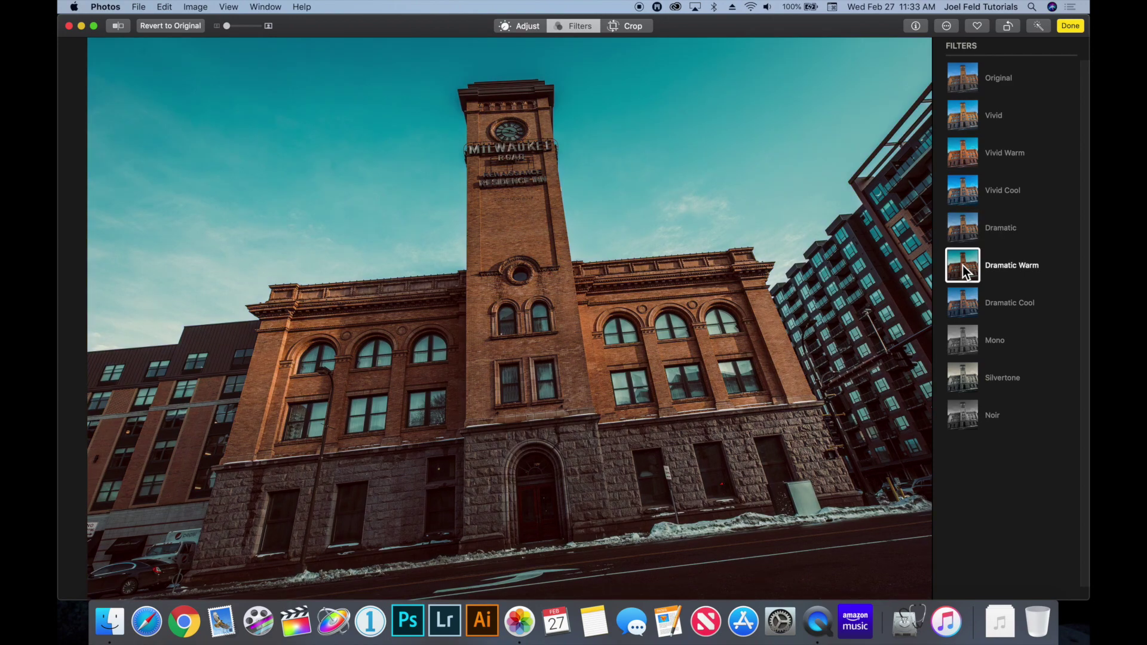
{"action": "left_click", "coordinate": [960, 301]}
Step: Try the Mono, Silvertone and Noir filters, then set the photo back to Original
{"action": "left_click", "coordinate": [957, 346]}
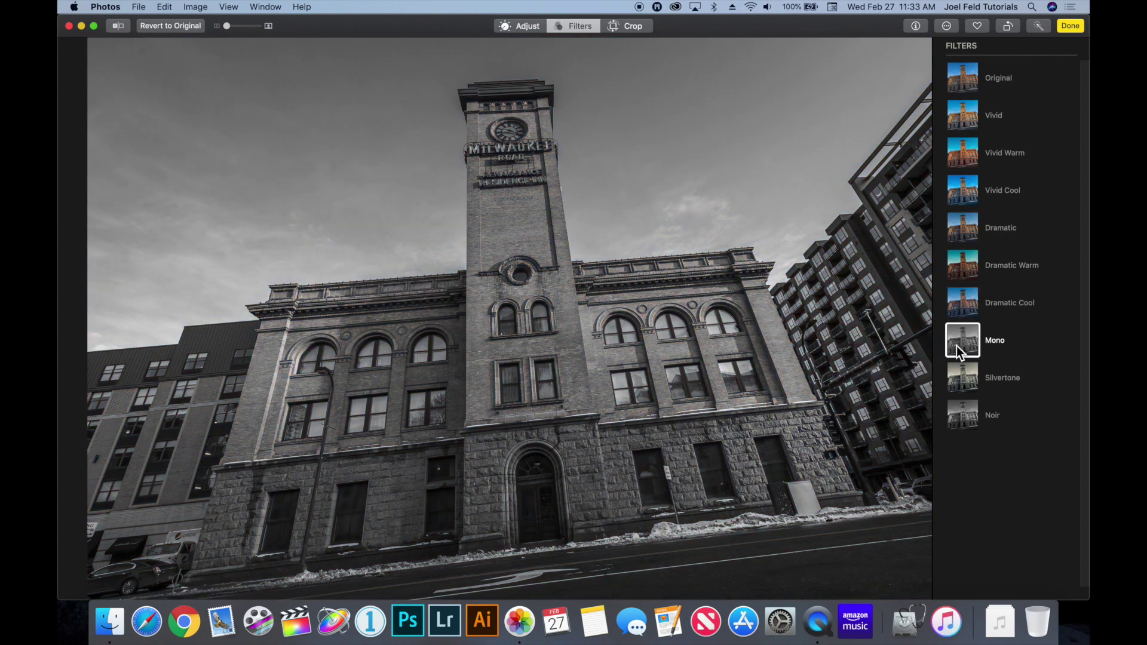
{"action": "left_click", "coordinate": [956, 384]}
{"action": "left_click", "coordinate": [963, 413]}
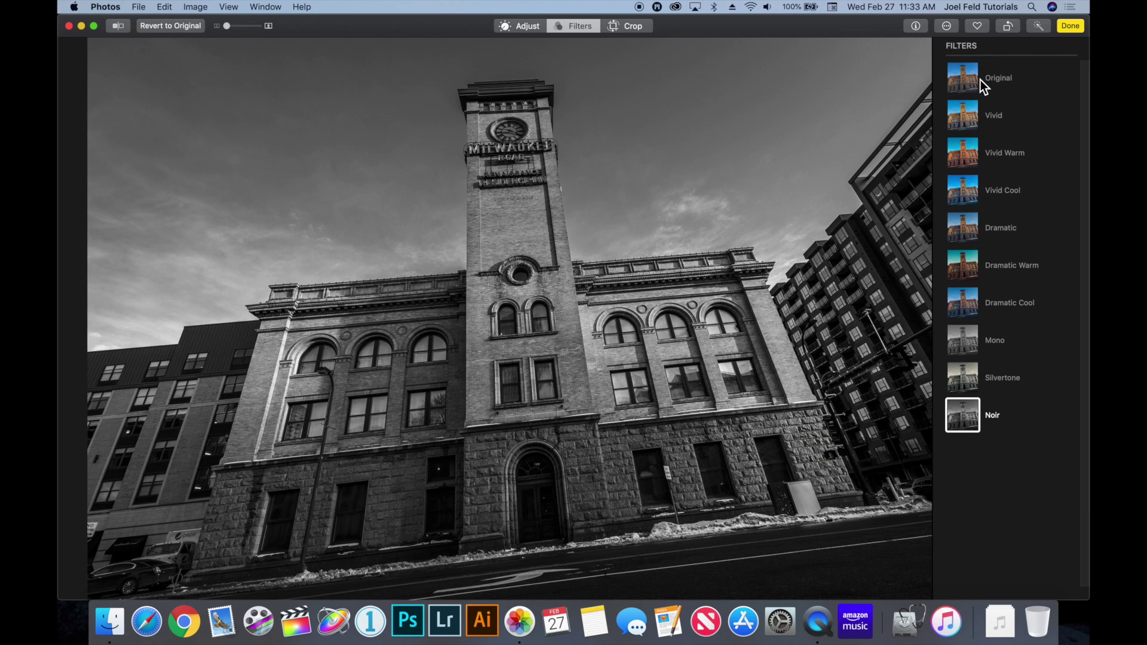
{"action": "left_click", "coordinate": [965, 82]}
{"action": "left_click", "coordinate": [633, 31]}
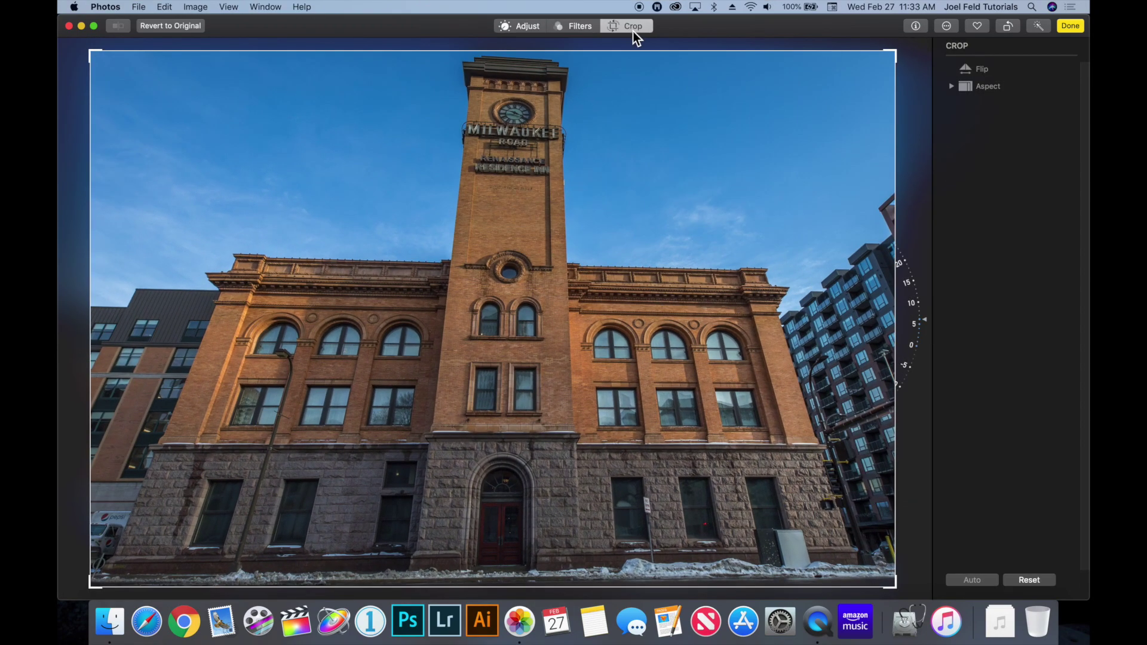
Step: Drag the rotation dial to turn the tower photo back to about 0°
{"action": "left_click_drag", "start_coordinate": [912, 296], "coordinate": [922, 240]}
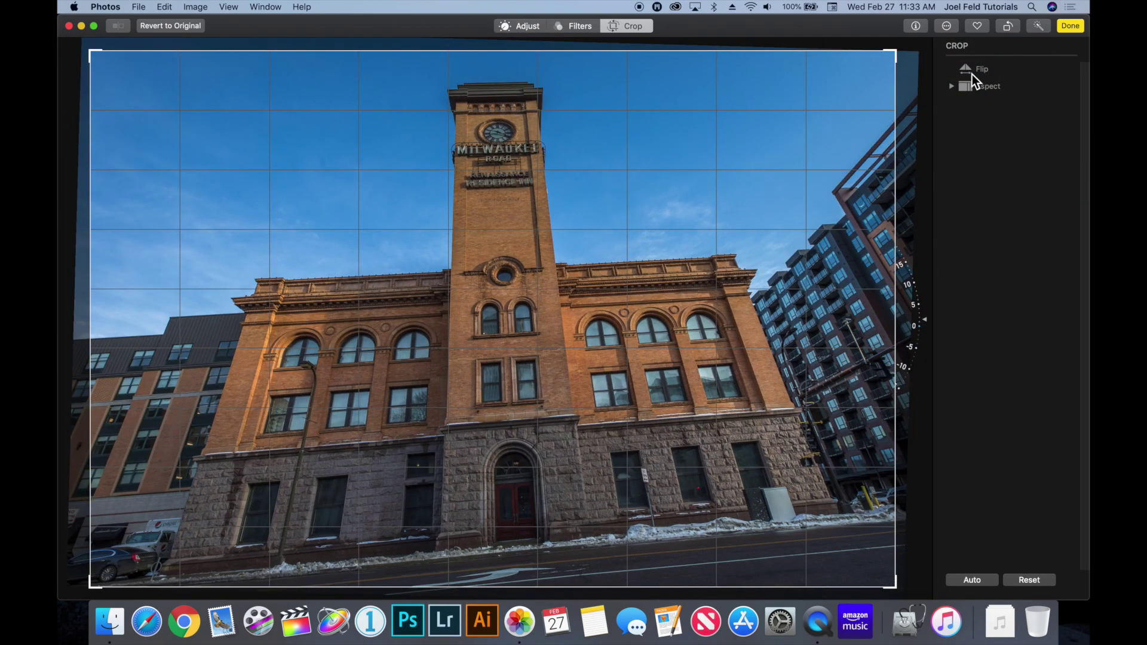